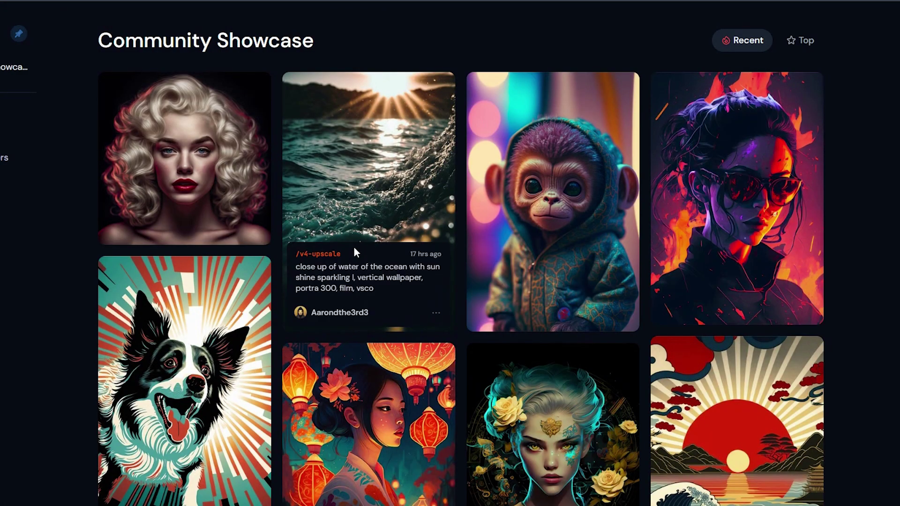
Scroll the Speed Dial page, then load discord.com in the current Opera tab
{"action": "scroll", "coordinate": [359, 244], "scroll_direction": "down", "scroll_amount": 2}
{"action": "scroll", "coordinate": [475, 246], "scroll_direction": "down", "scroll_amount": 3}
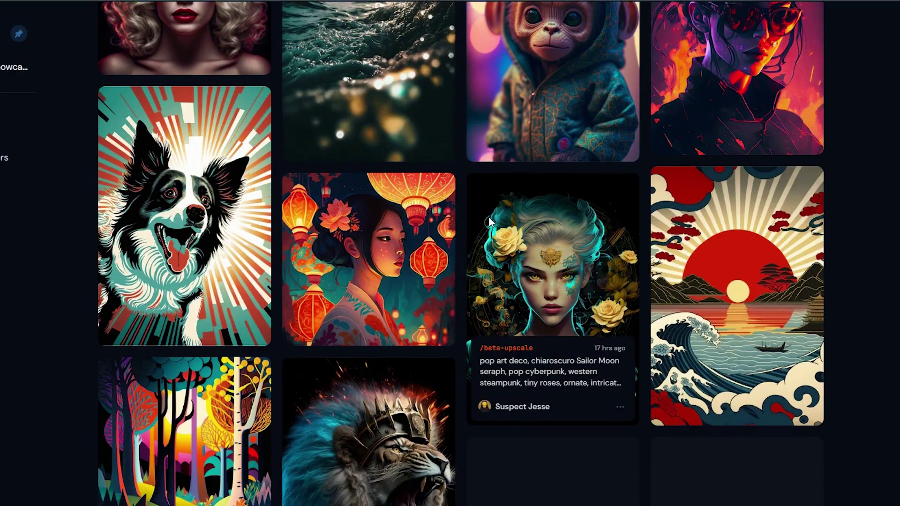
{"action": "scroll", "coordinate": [396, 181], "scroll_direction": "down", "scroll_amount": 2}
{"action": "scroll", "coordinate": [339, 173], "scroll_direction": "down", "scroll_amount": 4}
{"action": "scroll", "coordinate": [338, 174], "scroll_direction": "down", "scroll_amount": 3}
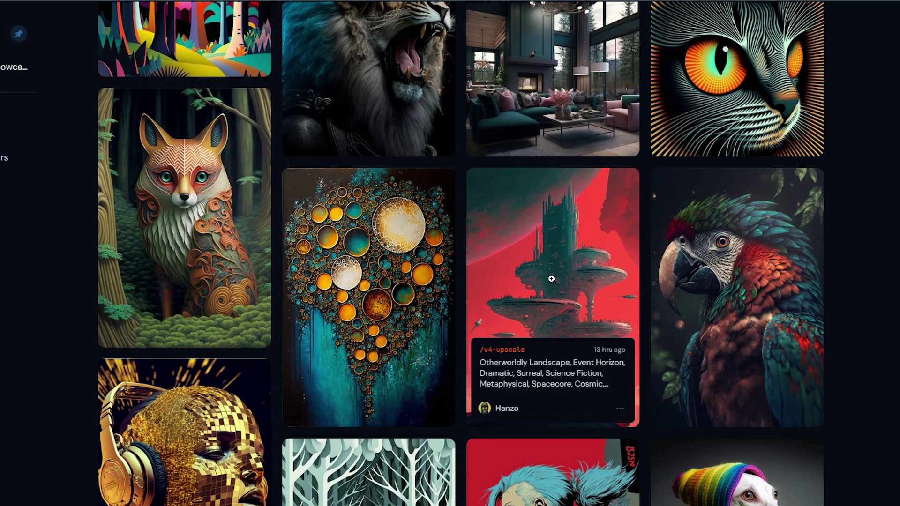
{"action": "scroll", "coordinate": [539, 268], "scroll_direction": "down", "scroll_amount": 2}
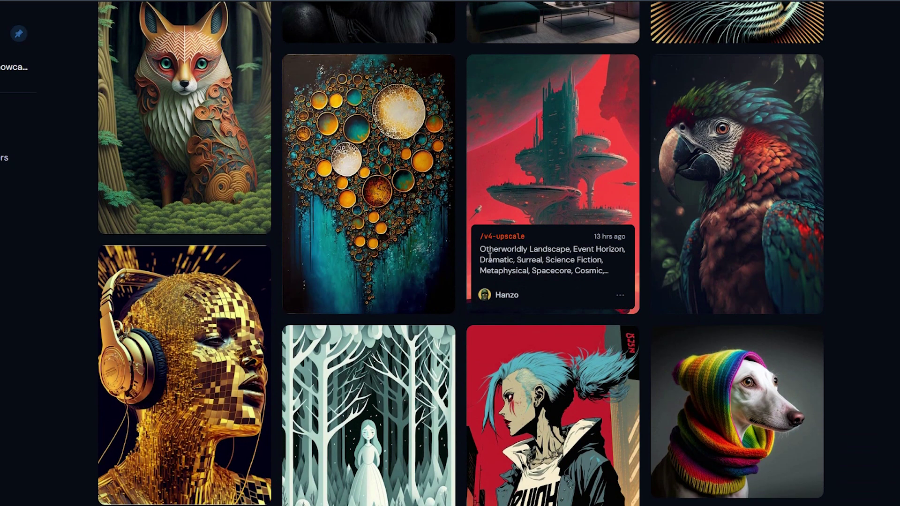
{"action": "scroll", "coordinate": [657, 300], "scroll_direction": "down", "scroll_amount": 3}
{"action": "scroll", "coordinate": [533, 285], "scroll_direction": "down", "scroll_amount": 3}
{"action": "scroll", "coordinate": [203, 241], "scroll_direction": "down", "scroll_amount": 2}
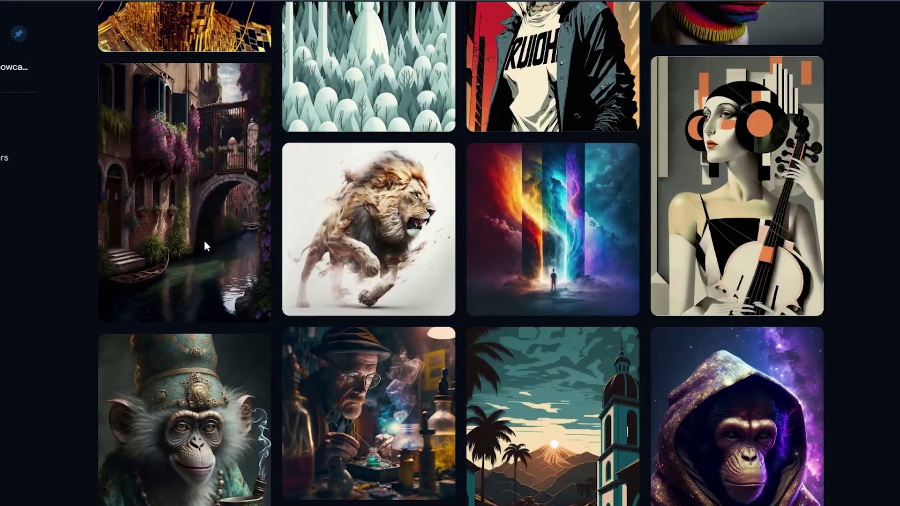
{"action": "scroll", "coordinate": [370, 303], "scroll_direction": "down", "scroll_amount": 2}
{"action": "scroll", "coordinate": [371, 302], "scroll_direction": "down", "scroll_amount": 2}
{"action": "scroll", "coordinate": [542, 321], "scroll_direction": "down", "scroll_amount": 5}
{"action": "scroll", "coordinate": [542, 321], "scroll_direction": "down", "scroll_amount": 5}
{"action": "scroll", "coordinate": [513, 224], "scroll_direction": "down", "scroll_amount": 6}
{"action": "scroll", "coordinate": [513, 225], "scroll_direction": "down", "scroll_amount": 5}
{"action": "scroll", "coordinate": [511, 221], "scroll_direction": "down", "scroll_amount": 5}
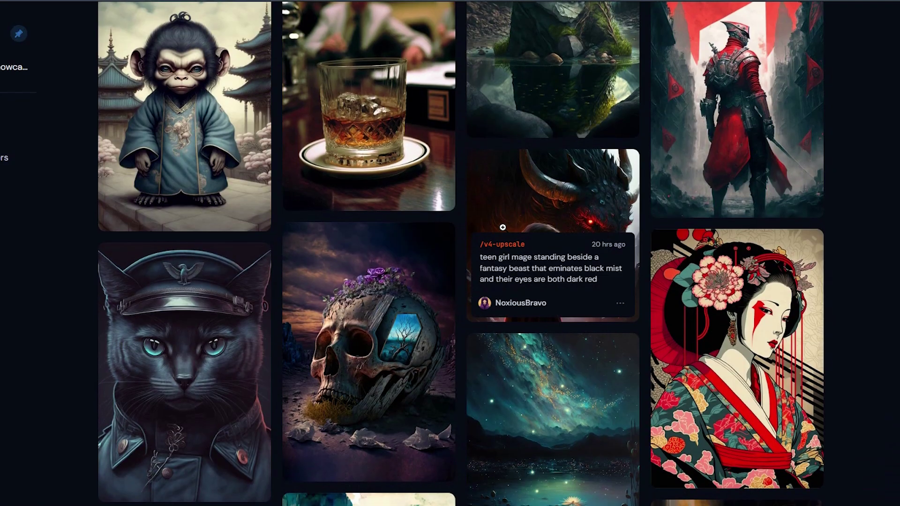
{"action": "scroll", "coordinate": [499, 236], "scroll_direction": "down", "scroll_amount": 3}
{"action": "scroll", "coordinate": [499, 236], "scroll_direction": "down", "scroll_amount": 5}
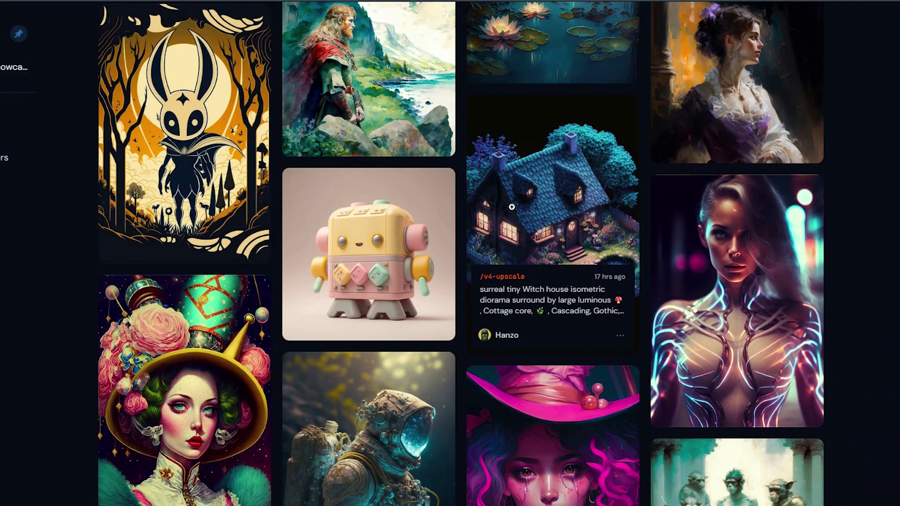
{"action": "scroll", "coordinate": [511, 207], "scroll_direction": "down", "scroll_amount": 4}
{"action": "scroll", "coordinate": [512, 209], "scroll_direction": "down", "scroll_amount": 4}
{"action": "scroll", "coordinate": [508, 244], "scroll_direction": "down", "scroll_amount": 2}
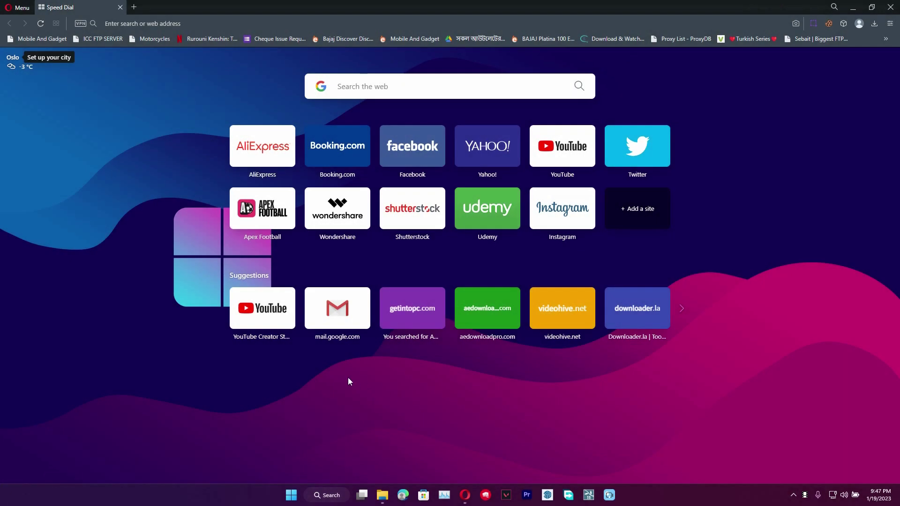
{"action": "left_click", "coordinate": [180, 19]}
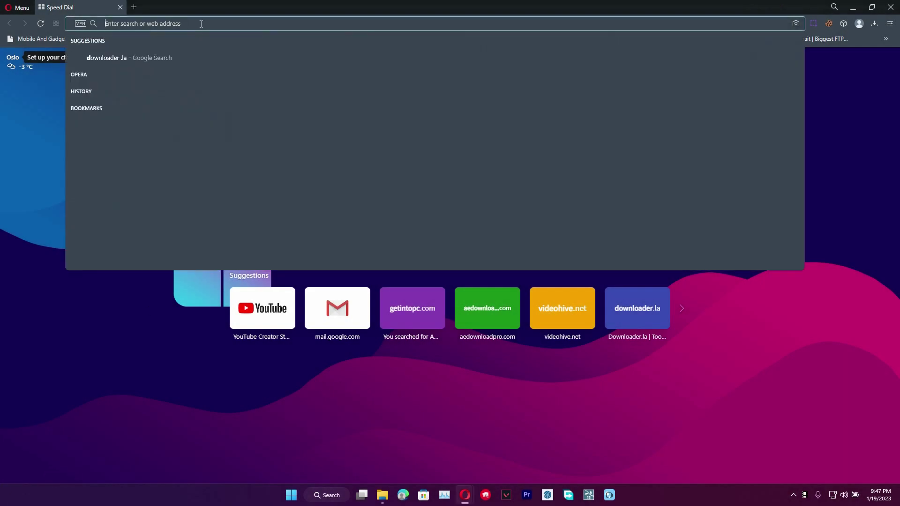
{"action": "type", "text": "Discord.com/app/invite-with-guild-onboarding/midjourney"}
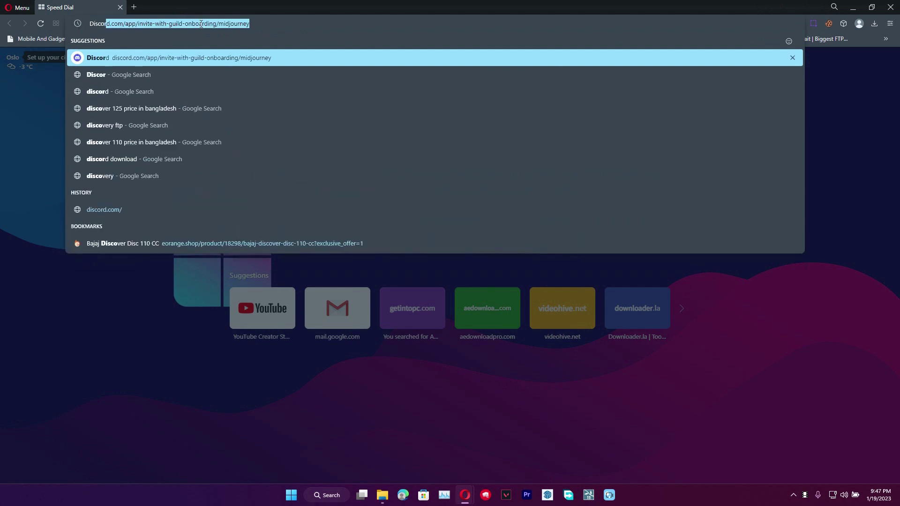
{"action": "key", "text": "End"}
{"action": "key", "text": "BackSpace"}
{"action": "key", "text": "BackSpace"}
{"action": "key", "text": "BackSpace"}
{"action": "key", "text": "BackSpace"}
{"action": "key", "text": "BackSpace"}
{"action": "key", "text": "BackSpace"}
{"action": "key", "text": "BackSpace"}
{"action": "key", "text": "BackSpace"}
{"action": "key", "text": "BackSpace"}
{"action": "key", "text": "BackSpace"}
{"action": "key", "text": "BackSpace"}
{"action": "key", "text": "BackSpace"}
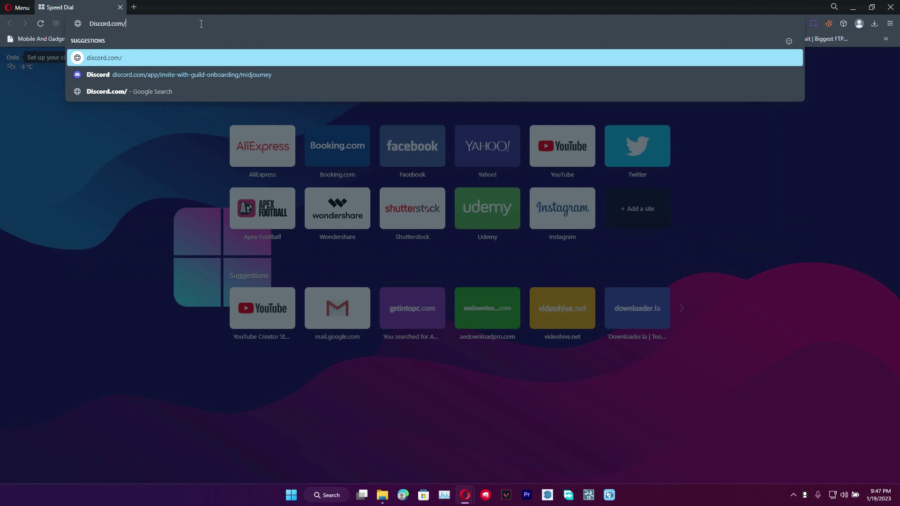
{"action": "key", "text": "Return"}
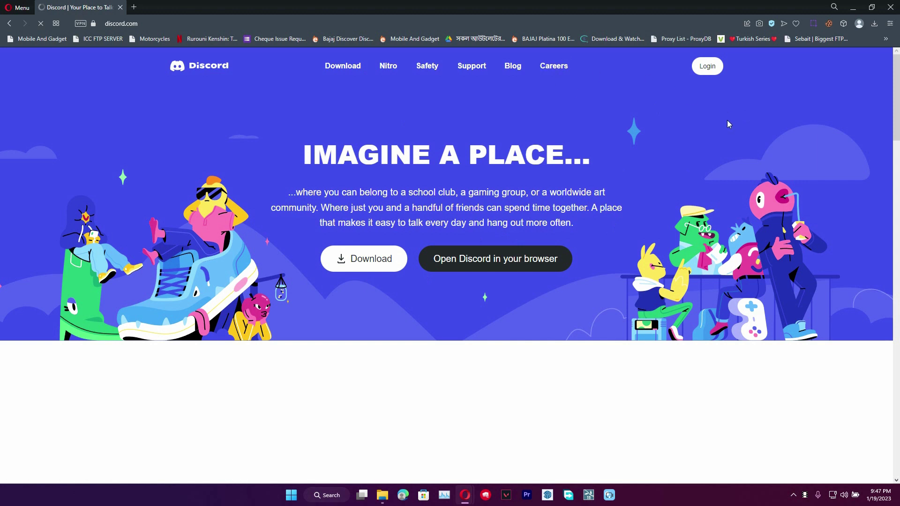
Open the registration form and fill in the saved e-mail and a new username
{"action": "left_click", "coordinate": [499, 266]}
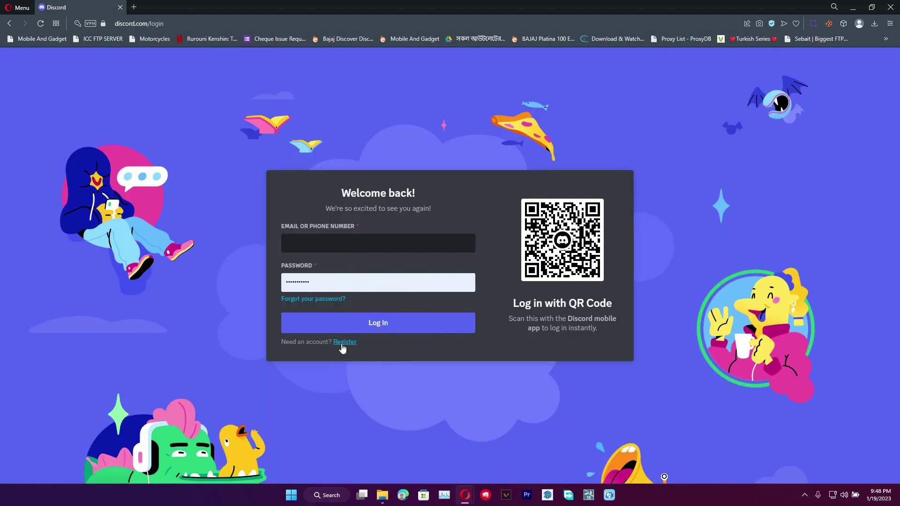
{"action": "left_click", "coordinate": [344, 342]}
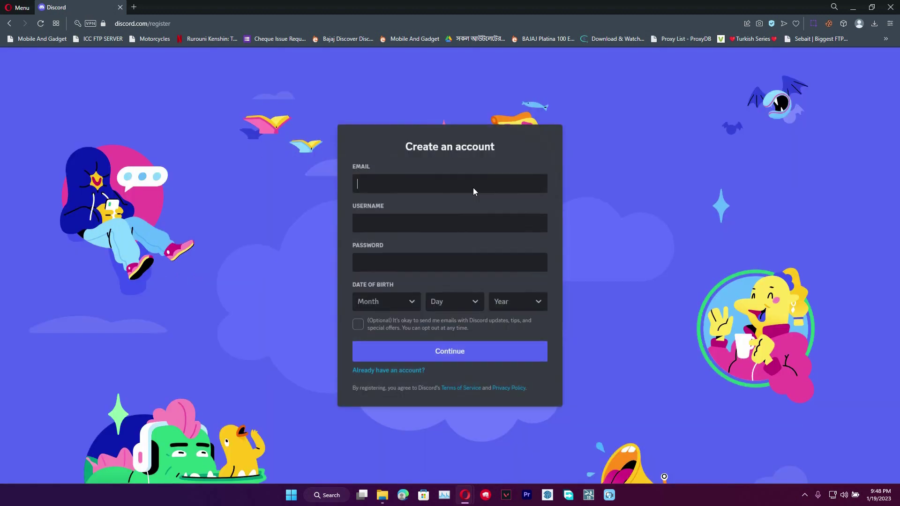
{"action": "left_click", "coordinate": [392, 185]}
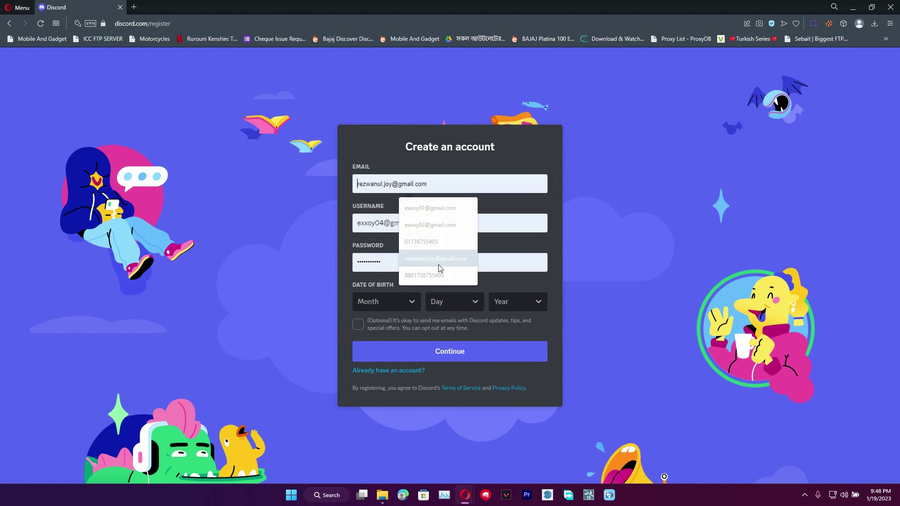
{"action": "left_click", "coordinate": [417, 259]}
{"action": "left_click_drag", "start_coordinate": [460, 229], "coordinate": [280, 231]}
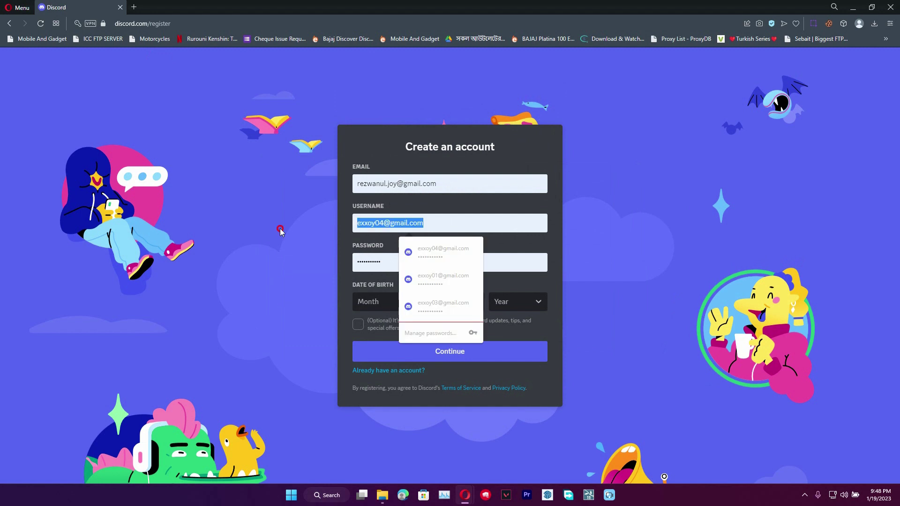
{"action": "type", "text": "Rezwanul"}
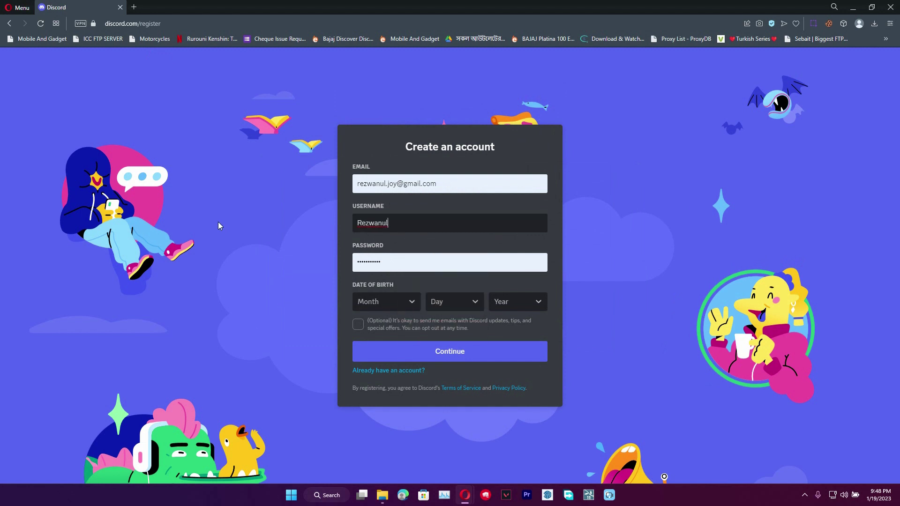
Replace the autofilled password with a new account password
{"action": "left_click", "coordinate": [412, 271]}
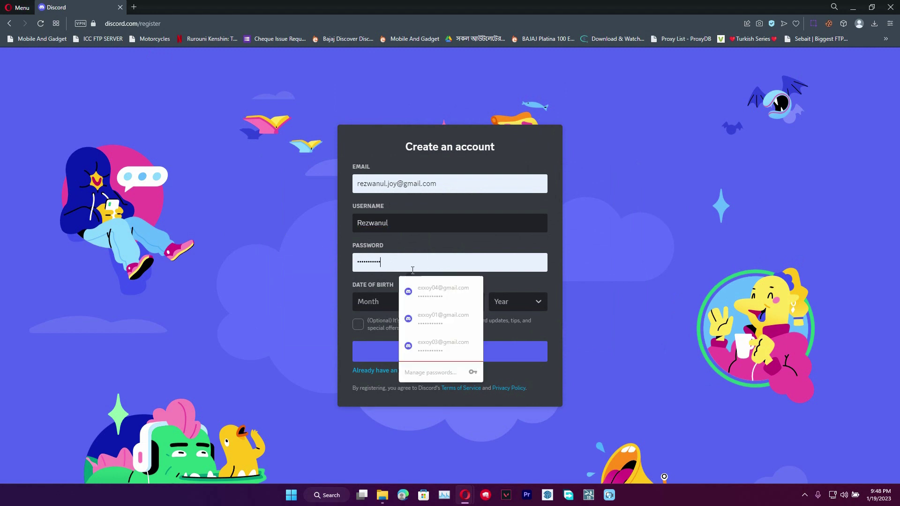
{"action": "left_click_drag", "start_coordinate": [413, 263], "coordinate": [283, 249]}
{"action": "left_click", "coordinate": [456, 221]}
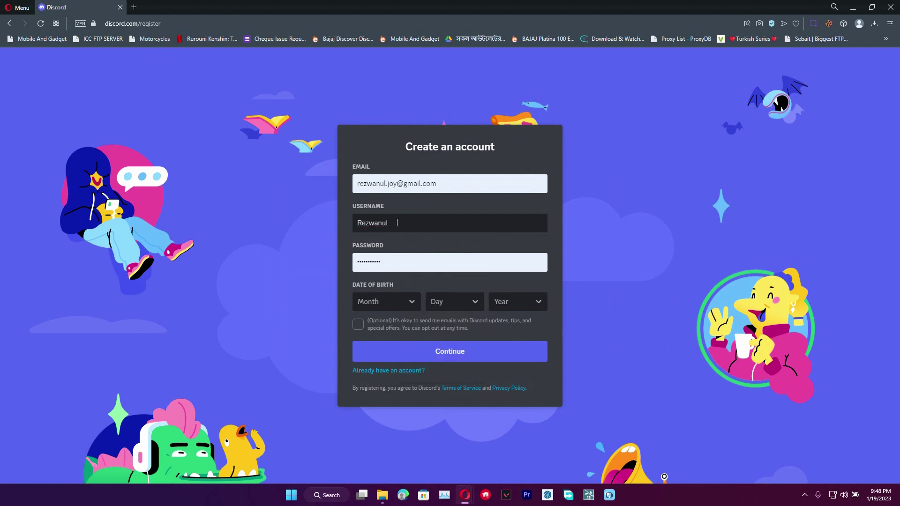
{"action": "left_click_drag", "start_coordinate": [395, 267], "coordinate": [255, 253]}
{"action": "key", "text": "BackSpace"}
{"action": "left_click", "coordinate": [399, 301]}
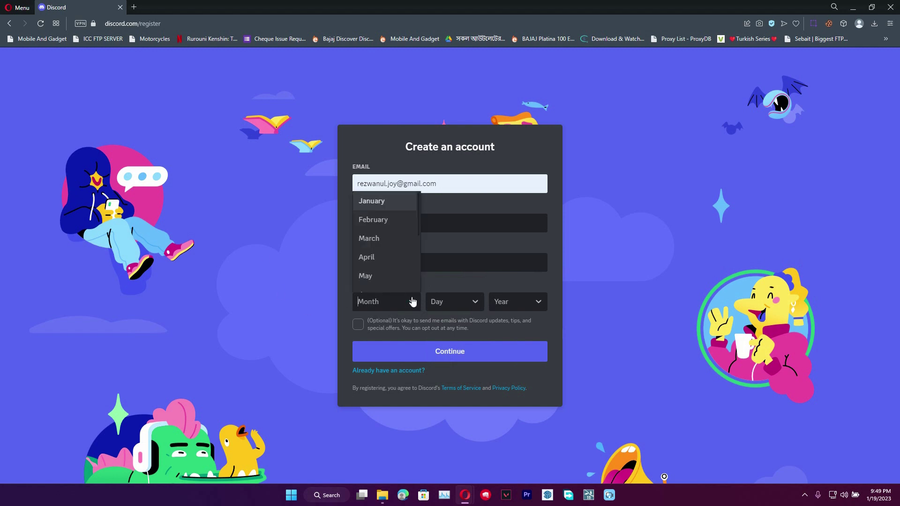
{"action": "left_click", "coordinate": [406, 220]}
{"action": "left_click", "coordinate": [388, 308]}
{"action": "scroll", "coordinate": [390, 264], "scroll_direction": "down", "scroll_amount": 2}
{"action": "left_click", "coordinate": [390, 271]}
{"action": "left_click", "coordinate": [447, 305]}
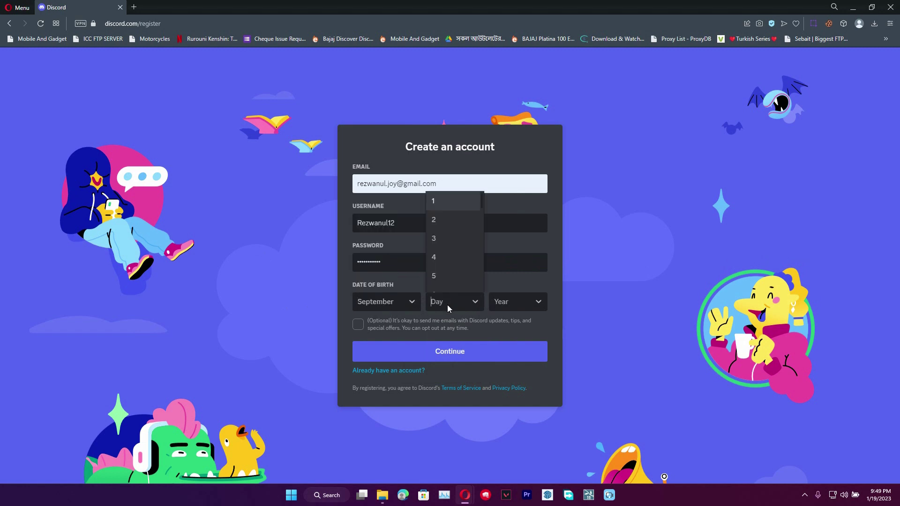
{"action": "scroll", "coordinate": [458, 263], "scroll_direction": "down", "scroll_amount": 2}
{"action": "scroll", "coordinate": [448, 220], "scroll_direction": "down", "scroll_amount": 2}
{"action": "left_click", "coordinate": [445, 200]}
{"action": "left_click", "coordinate": [513, 302]}
{"action": "key", "text": "BackSpace"}
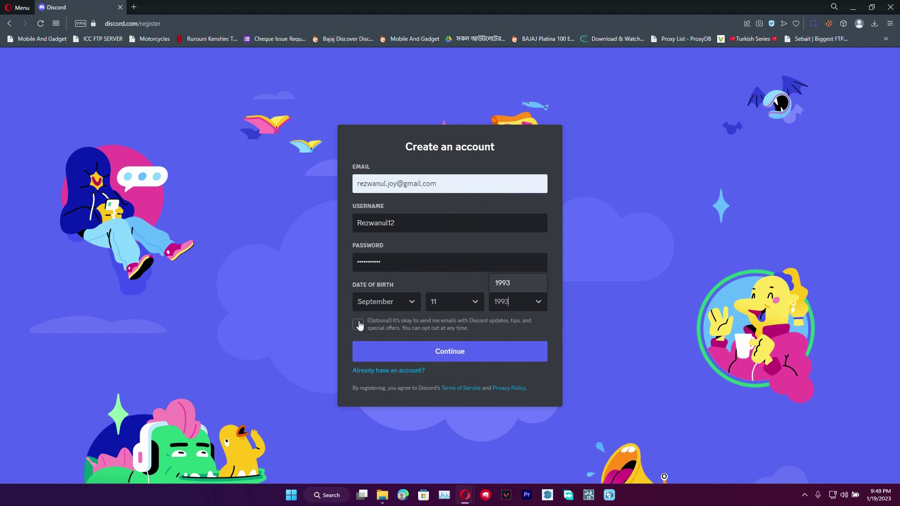
{"action": "left_click", "coordinate": [479, 326]}
{"action": "key", "text": "Return"}
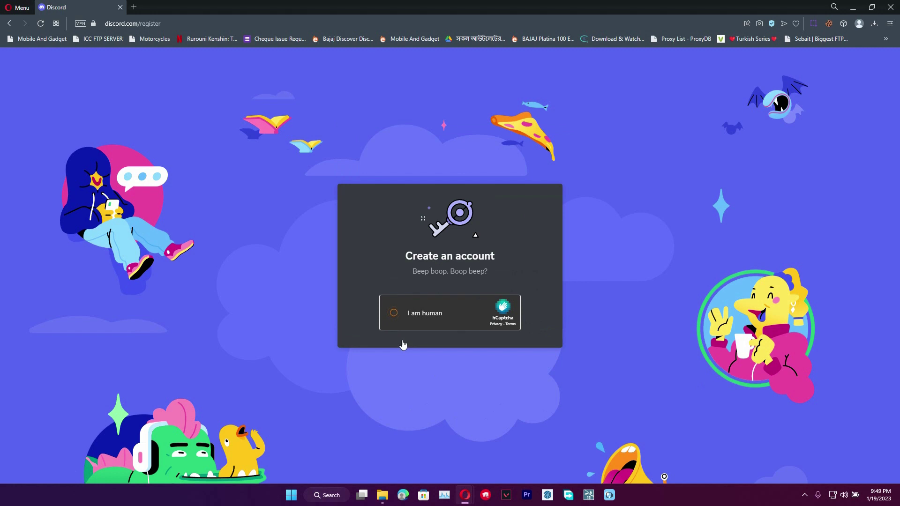
Select the five sunflower images in the hCaptcha challenge
{"action": "left_click", "coordinate": [434, 277]}
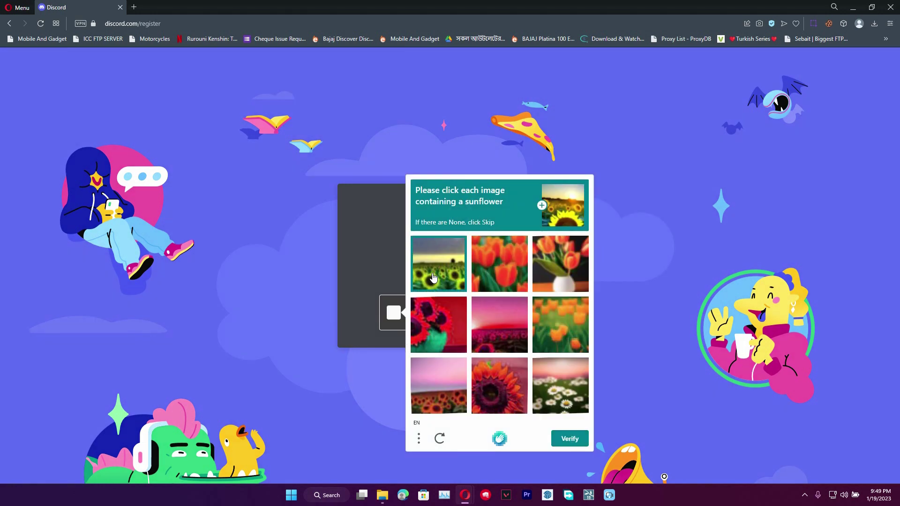
{"action": "left_click", "coordinate": [502, 383]}
{"action": "left_click", "coordinate": [441, 330]}
{"action": "left_click", "coordinate": [443, 396]}
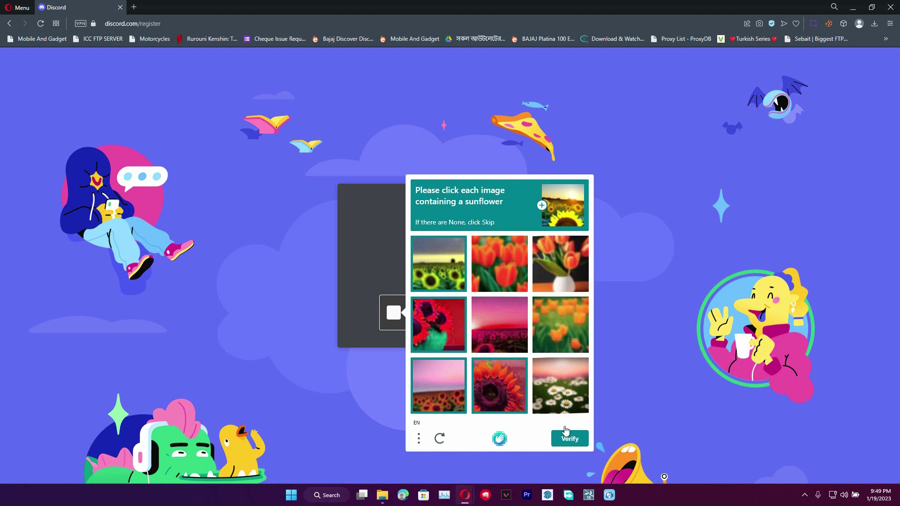
{"action": "left_click", "coordinate": [571, 389]}
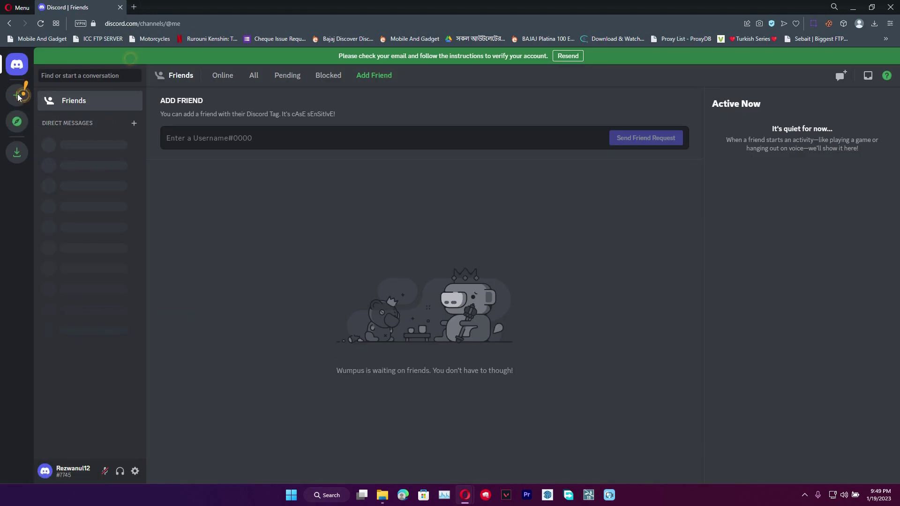
Create a new 'for me and my friends' server from scratch named Iserver
{"action": "left_click", "coordinate": [22, 94]}
{"action": "left_click", "coordinate": [56, 137]}
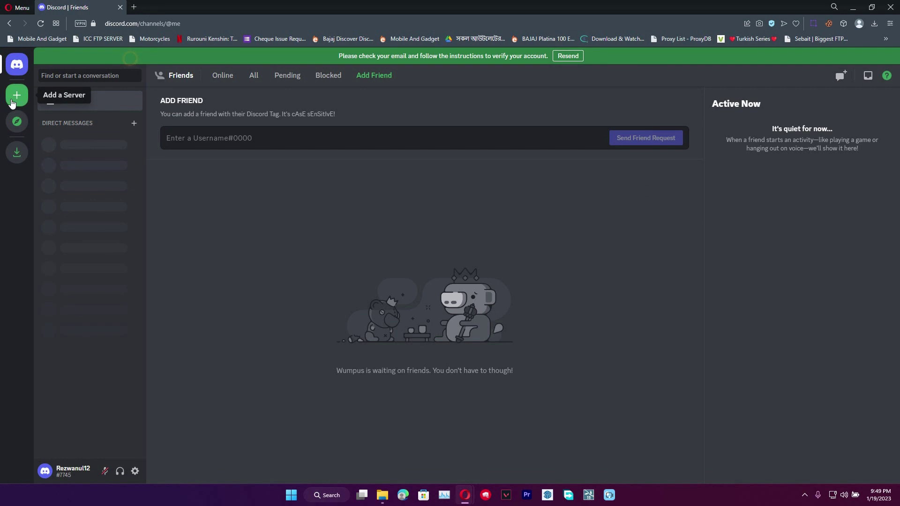
{"action": "left_click", "coordinate": [16, 95]}
{"action": "left_click", "coordinate": [435, 217]}
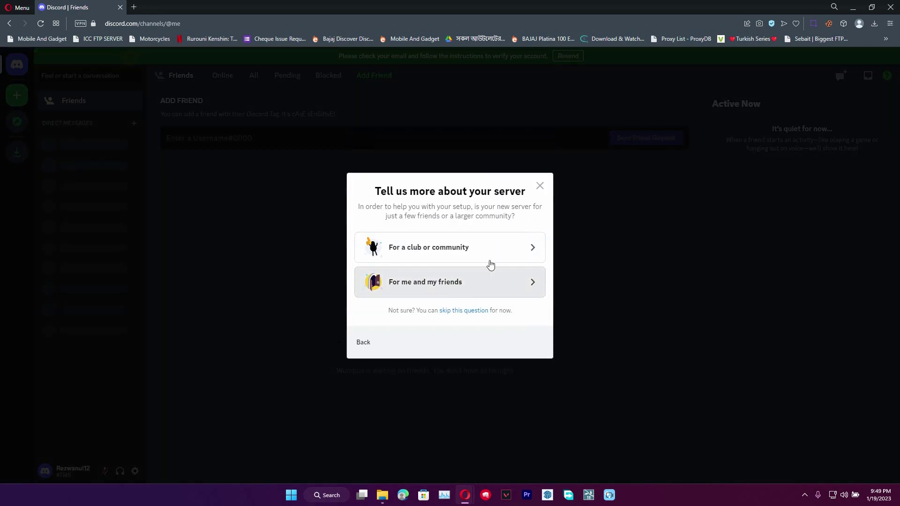
{"action": "left_click", "coordinate": [450, 289]}
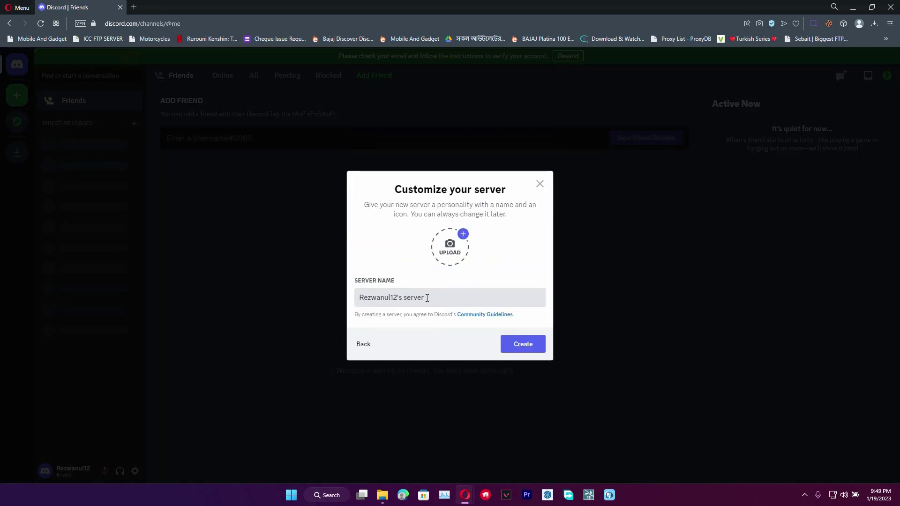
{"action": "left_click_drag", "start_coordinate": [403, 298], "coordinate": [177, 264]}
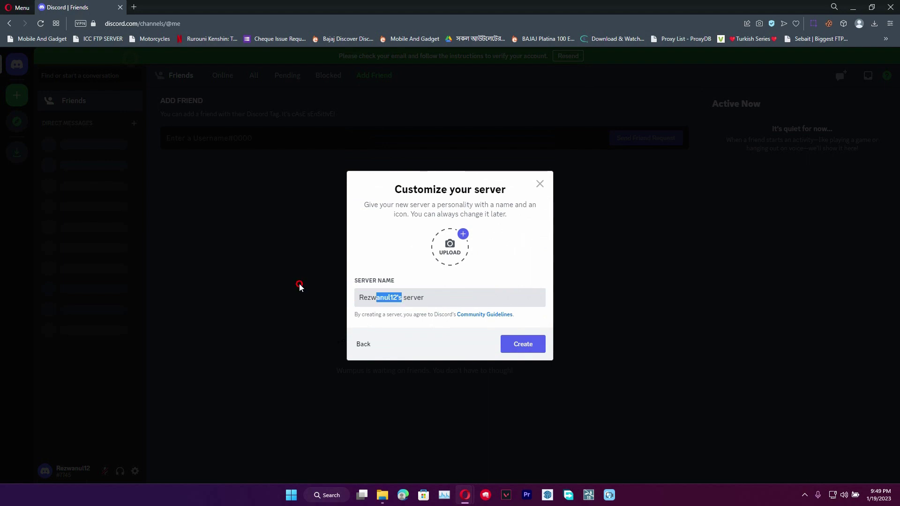
{"action": "key", "text": "BackSpace"}
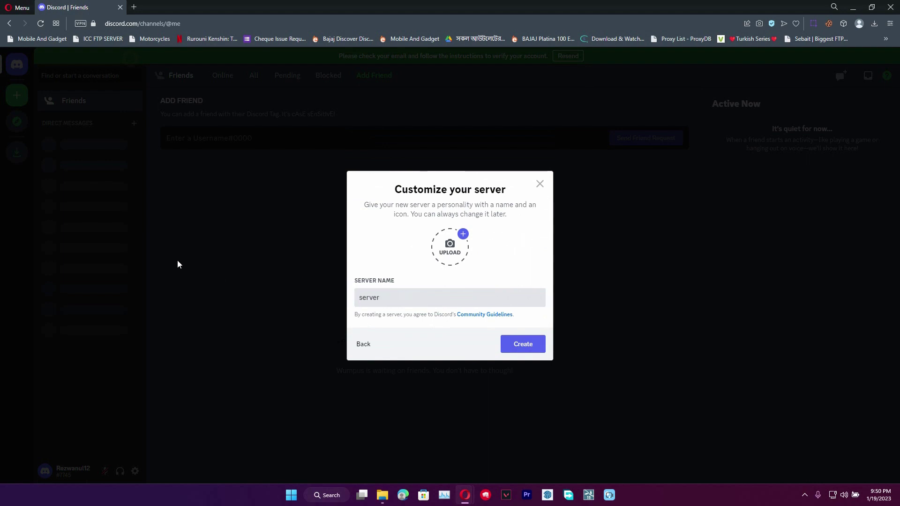
{"action": "left_click", "coordinate": [520, 344]}
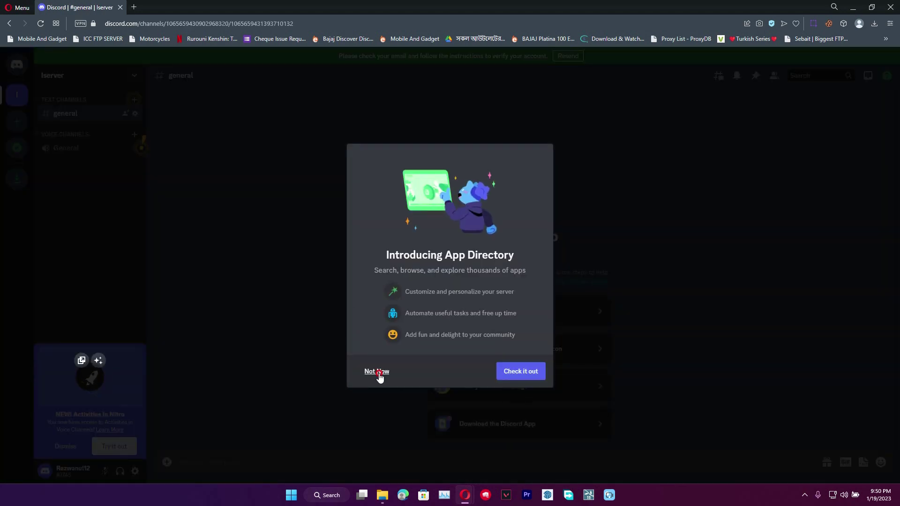
Dismiss the App Directory introduction and enter 'midjourney' in a new browser tab
{"action": "left_click", "coordinate": [378, 372]}
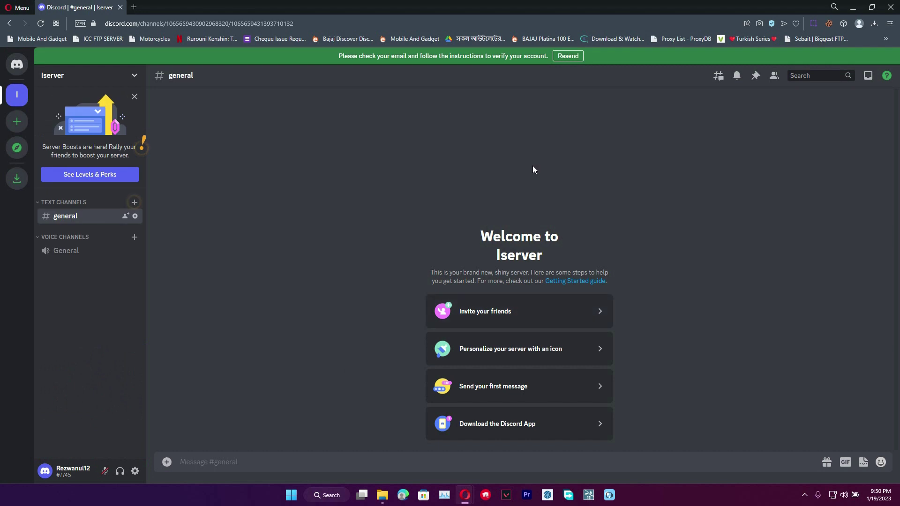
{"action": "left_click", "coordinate": [135, 7]}
{"action": "type", "text": "midj"}
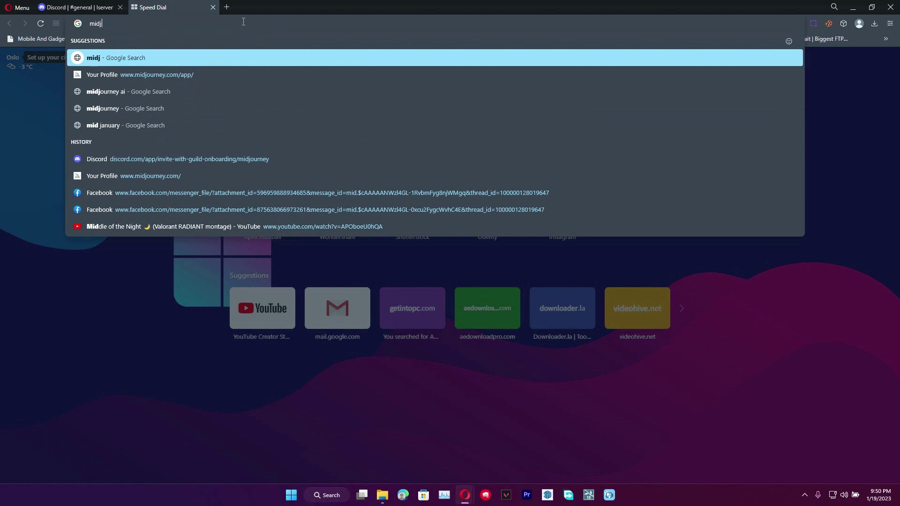
{"action": "type", "text": "ourney"}
Load the Midjourney website and follow its Join the Beta Discord invite
{"action": "key", "text": "Return"}
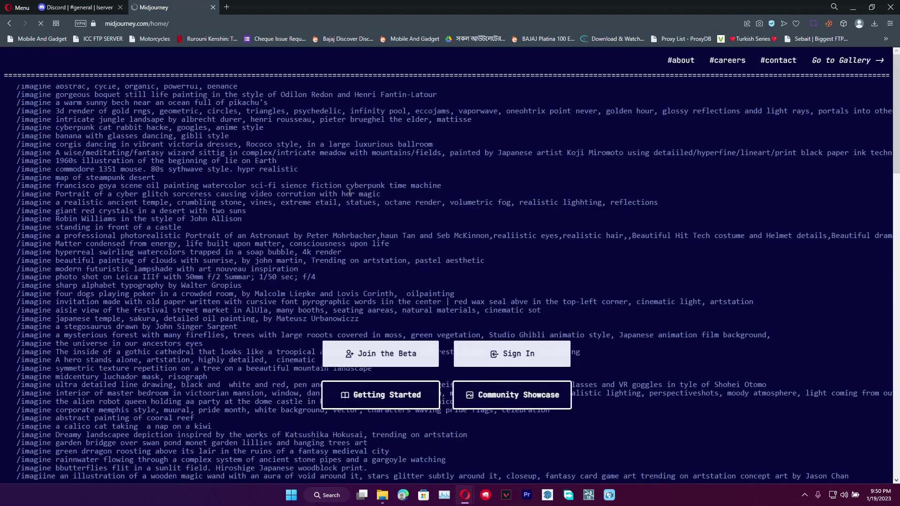
{"action": "left_click", "coordinate": [368, 359]}
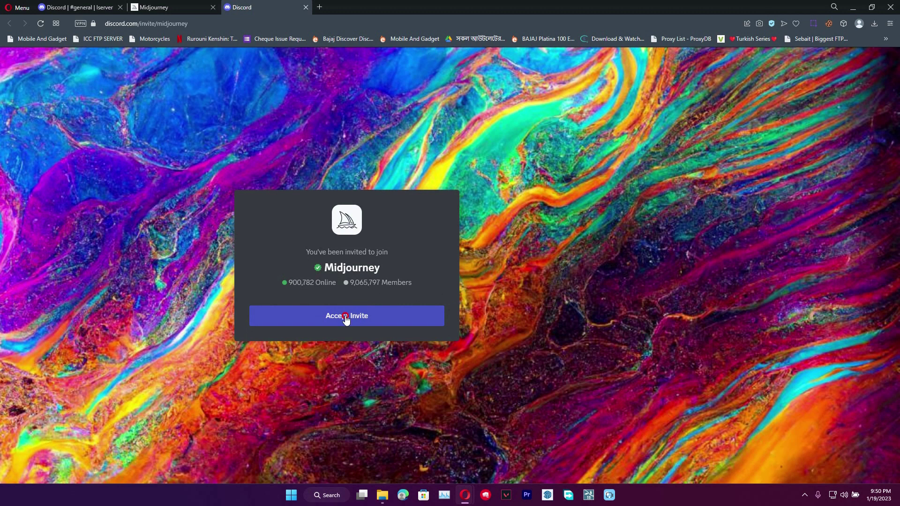
Accept the Midjourney server invite and pass the 'I am human' check
{"action": "left_click", "coordinate": [346, 317]}
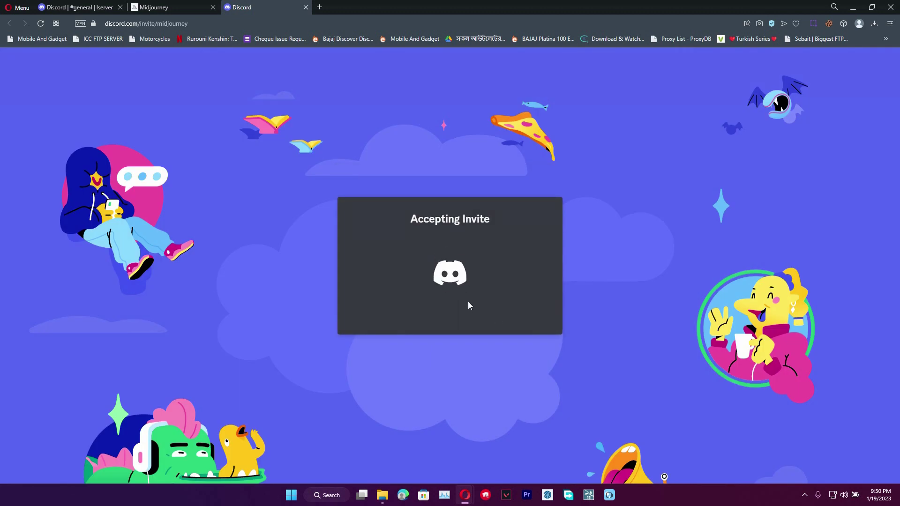
{"action": "left_click", "coordinate": [385, 315]}
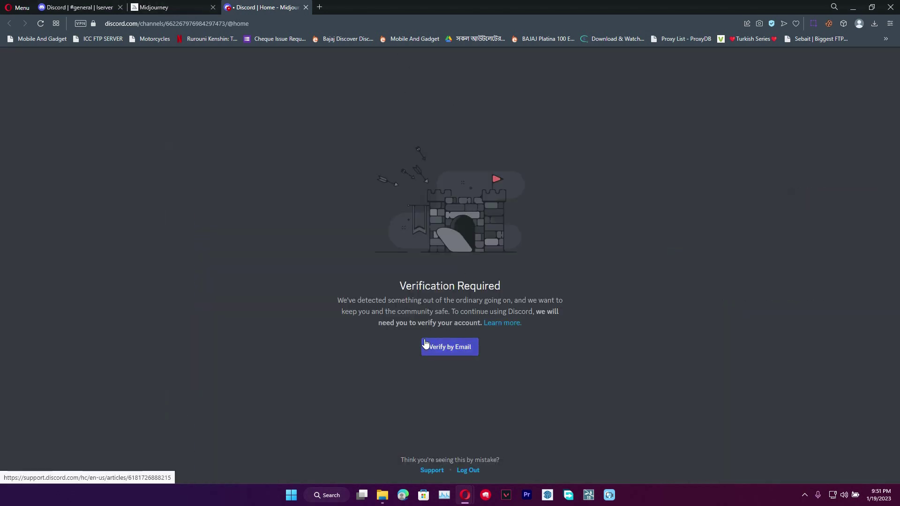
Request a fresh Discord verification email, then open Gmail in a new tab
{"action": "left_click", "coordinate": [450, 347]}
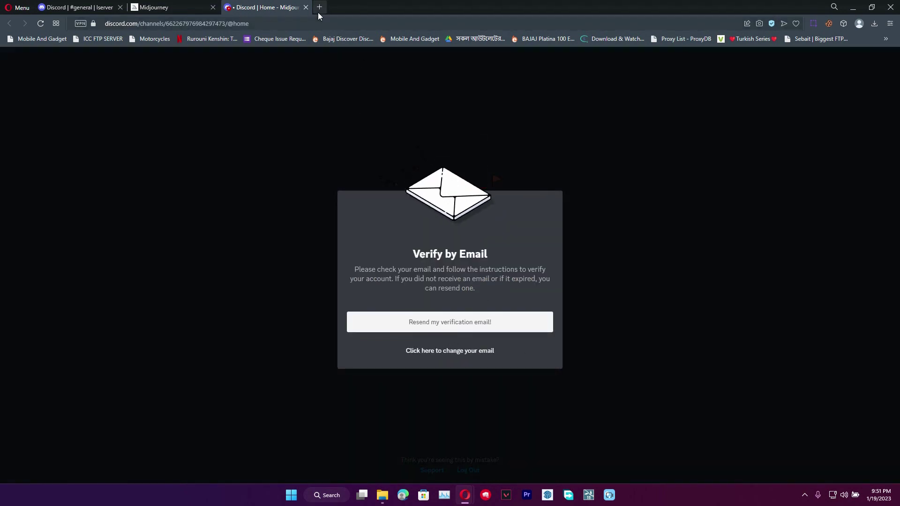
{"action": "left_click", "coordinate": [445, 329]}
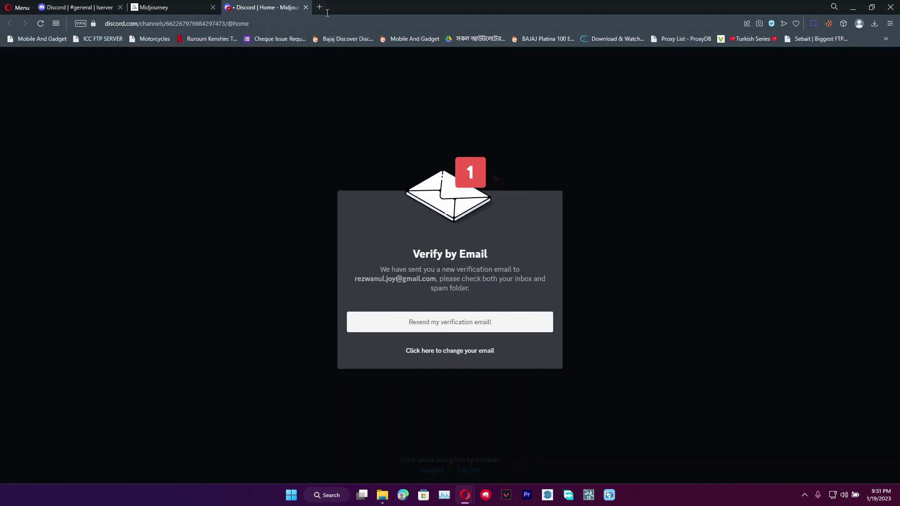
{"action": "left_click", "coordinate": [319, 6]}
{"action": "type", "text": "gm"}
{"action": "key", "text": "Return"}
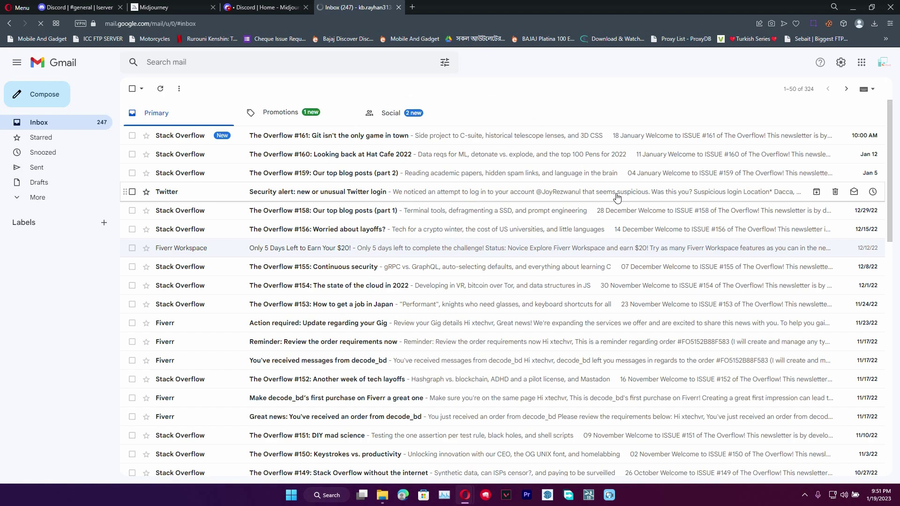
{"action": "left_click", "coordinate": [884, 62]}
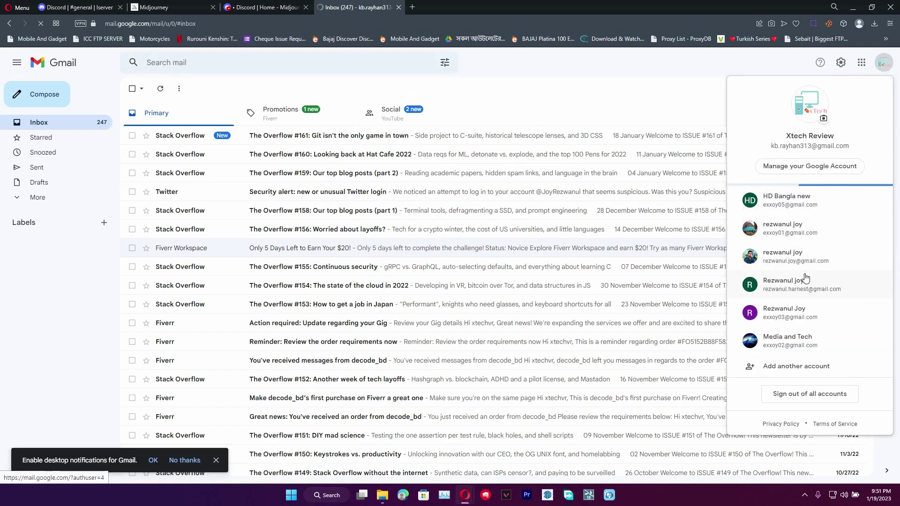
{"action": "left_click", "coordinate": [797, 256]}
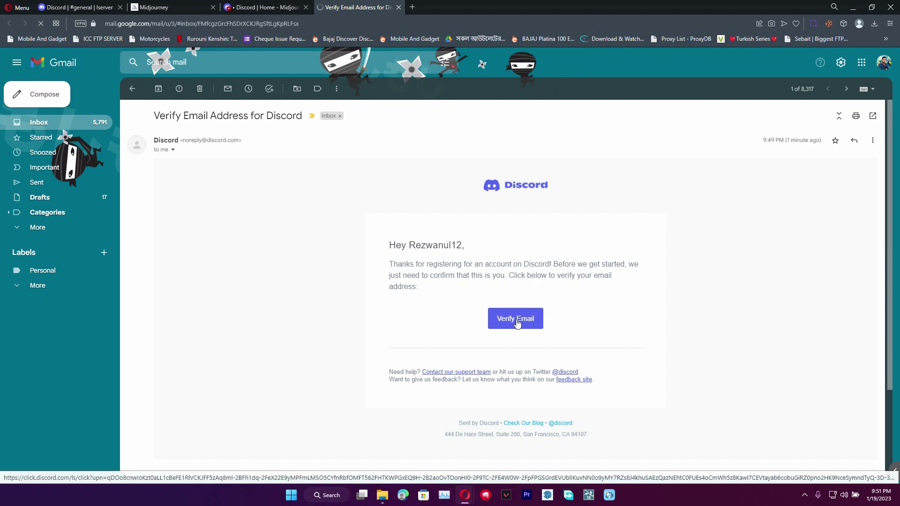
{"action": "left_click", "coordinate": [517, 321]}
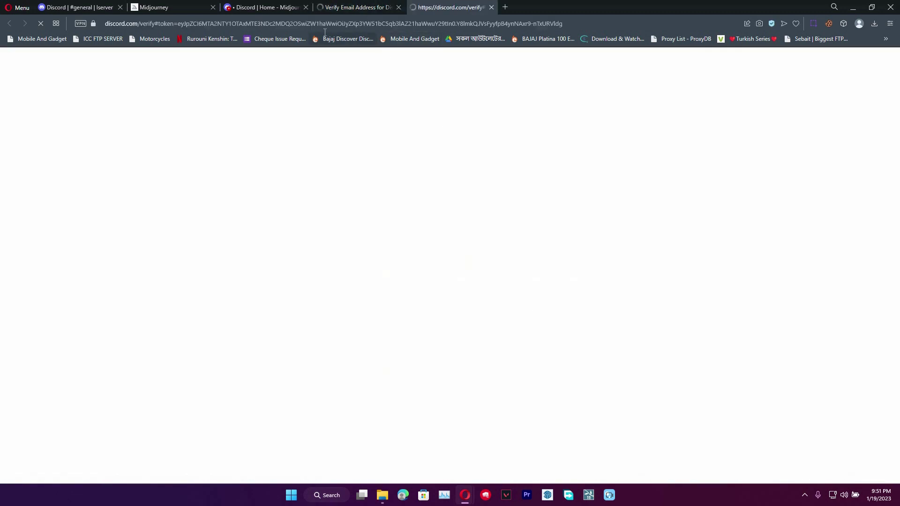
Close the old Midjourney tab, pass the human check, then close the Gmail tab
{"action": "left_click", "coordinate": [306, 8]}
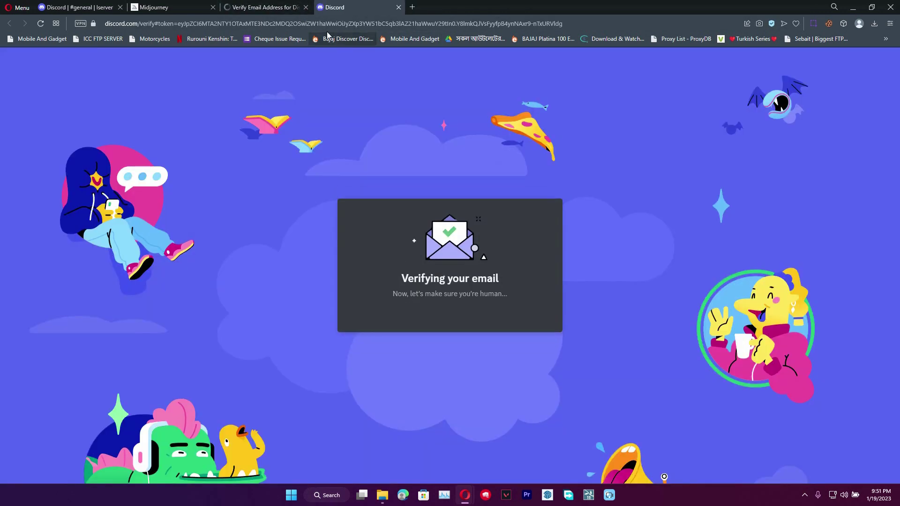
{"action": "left_click", "coordinate": [393, 317]}
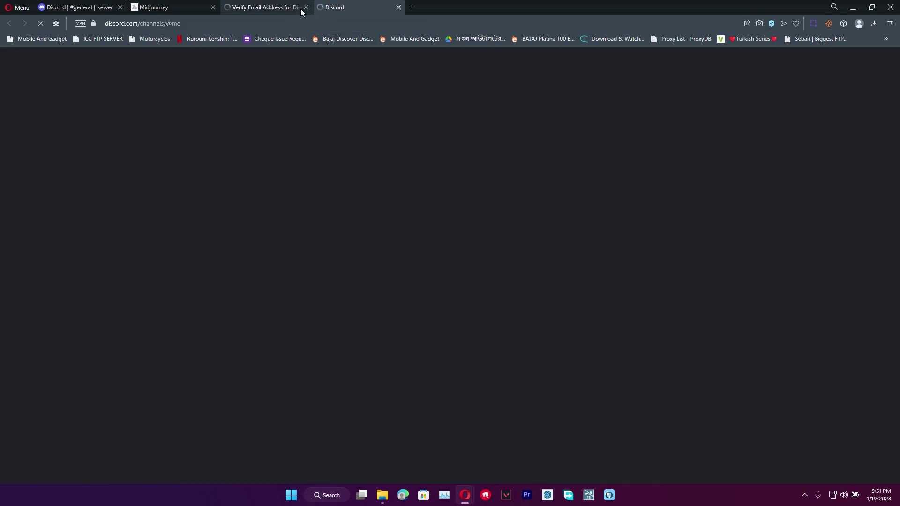
{"action": "left_click", "coordinate": [300, 7]}
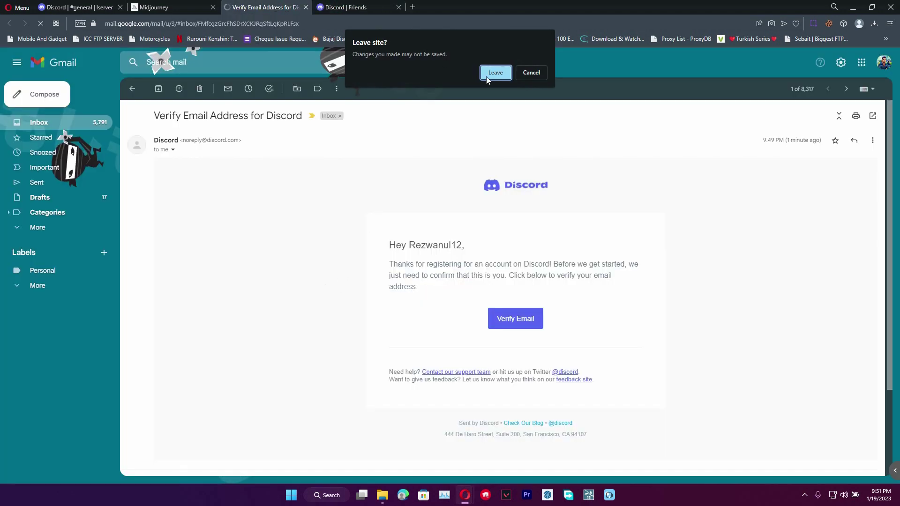
Leave the Gmail page and browse the Midjourney server's Home feed
{"action": "left_click", "coordinate": [490, 74]}
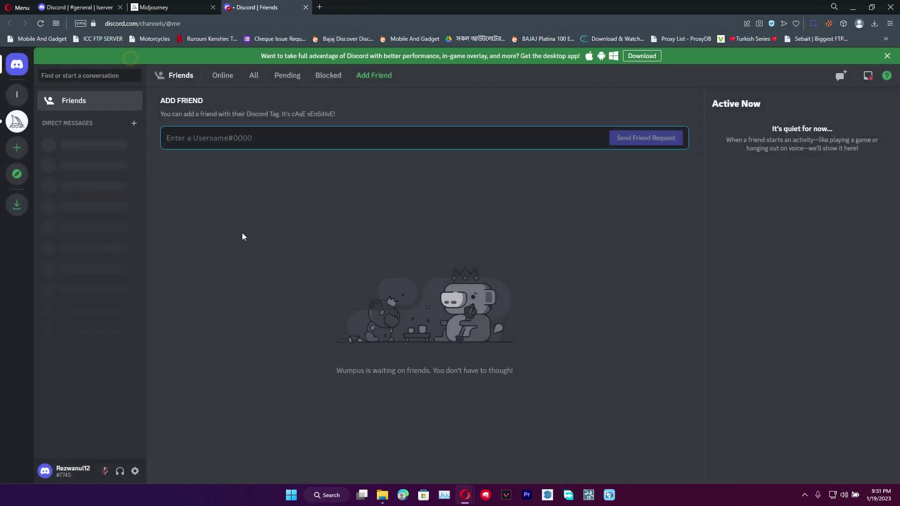
{"action": "left_click", "coordinate": [17, 123]}
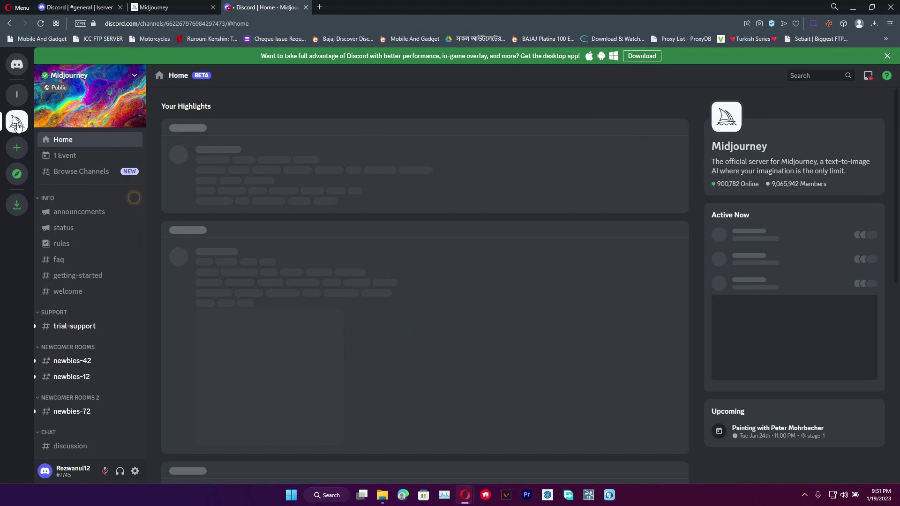
{"action": "scroll", "coordinate": [403, 296], "scroll_direction": "down", "scroll_amount": 2}
{"action": "scroll", "coordinate": [340, 300], "scroll_direction": "down", "scroll_amount": 3}
{"action": "scroll", "coordinate": [340, 300], "scroll_direction": "down", "scroll_amount": 5}
{"action": "scroll", "coordinate": [344, 300], "scroll_direction": "down", "scroll_amount": 5}
{"action": "scroll", "coordinate": [350, 300], "scroll_direction": "down", "scroll_amount": 5}
{"action": "scroll", "coordinate": [355, 300], "scroll_direction": "down", "scroll_amount": 5}
{"action": "scroll", "coordinate": [355, 300], "scroll_direction": "down", "scroll_amount": 1}
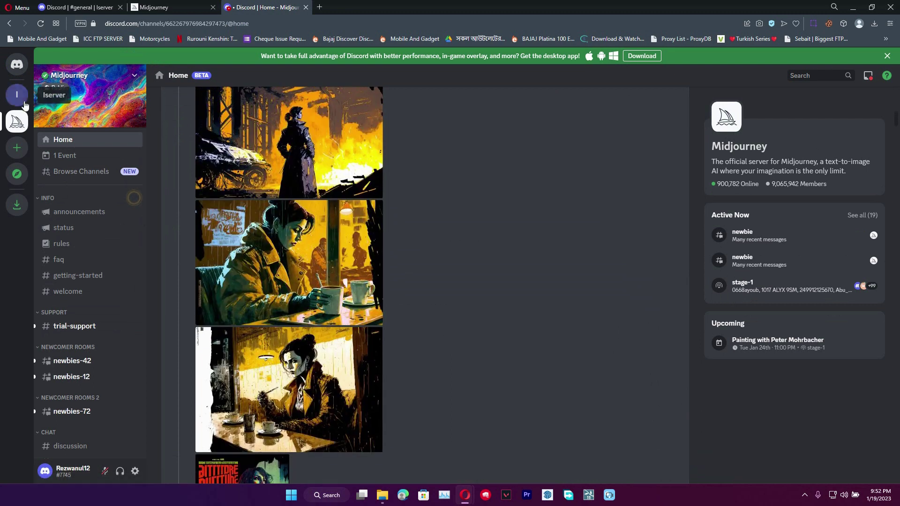
Return to the Midjourney server from Iserver and open the #newbies-12 channel
{"action": "left_click", "coordinate": [13, 104]}
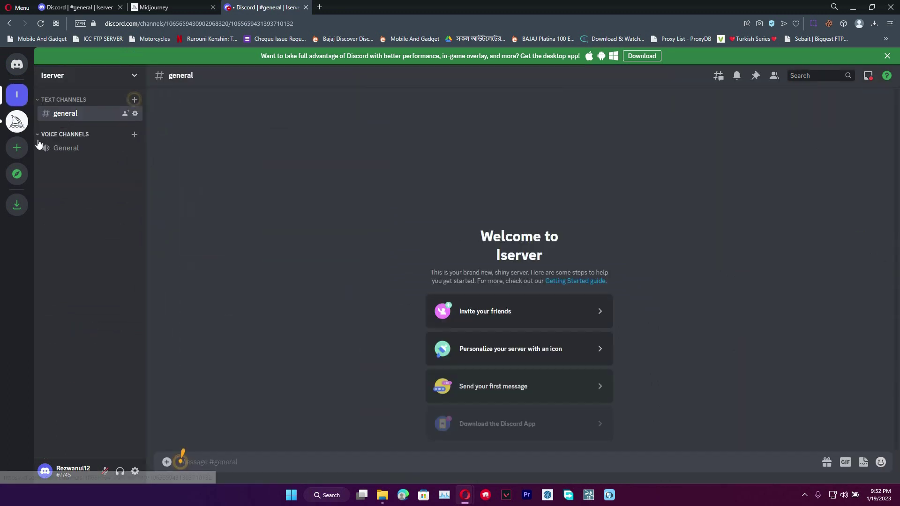
{"action": "left_click", "coordinate": [17, 121]}
{"action": "mouse_move", "coordinate": [74, 326]}
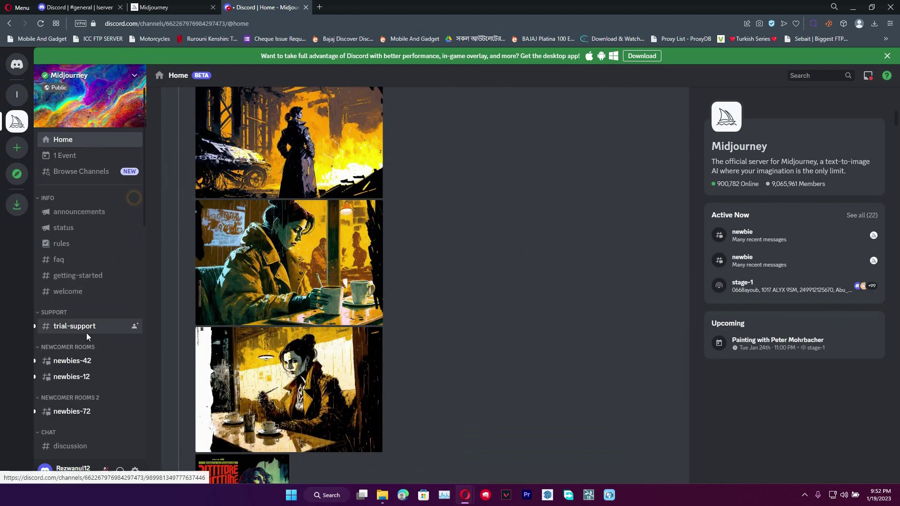
{"action": "scroll", "coordinate": [86, 328], "scroll_direction": "down", "scroll_amount": 2}
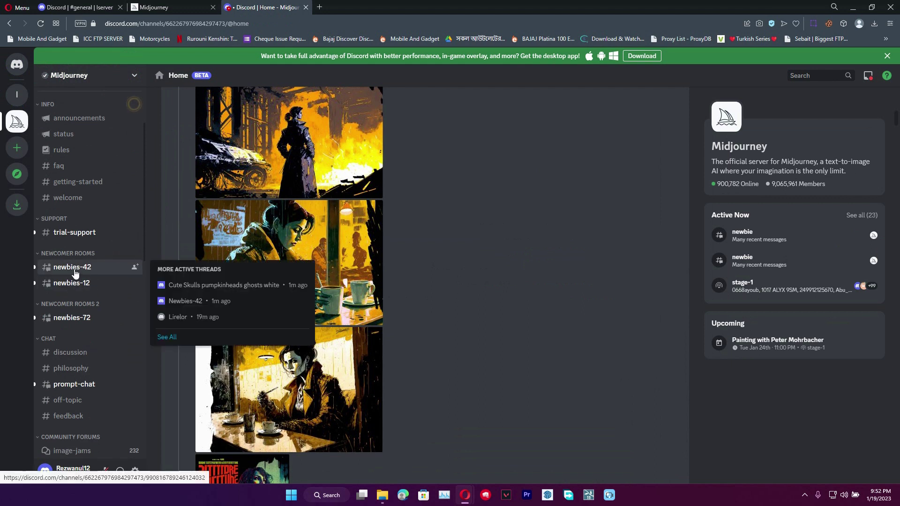
{"action": "left_click", "coordinate": [83, 280]}
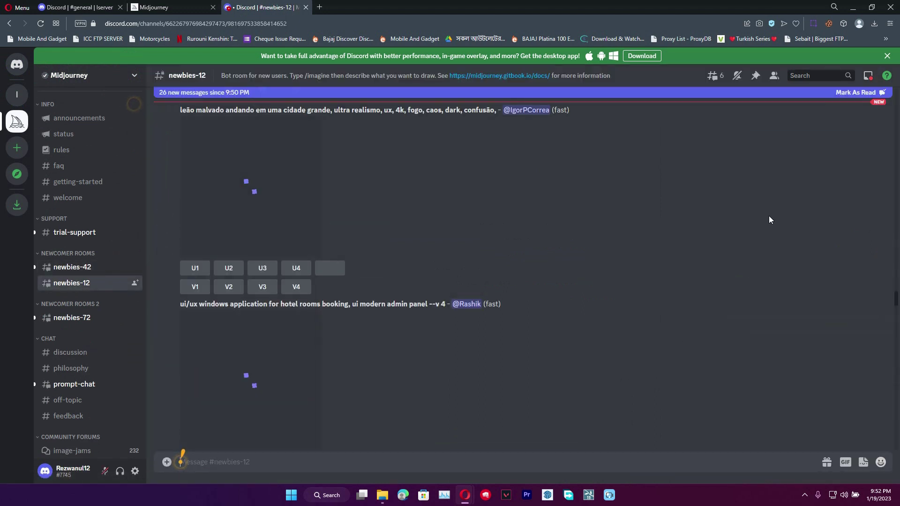
Add Midjourney Bot to Iserver from its member-list profile, authorize it, and close the confirmation
{"action": "left_click", "coordinate": [773, 76]}
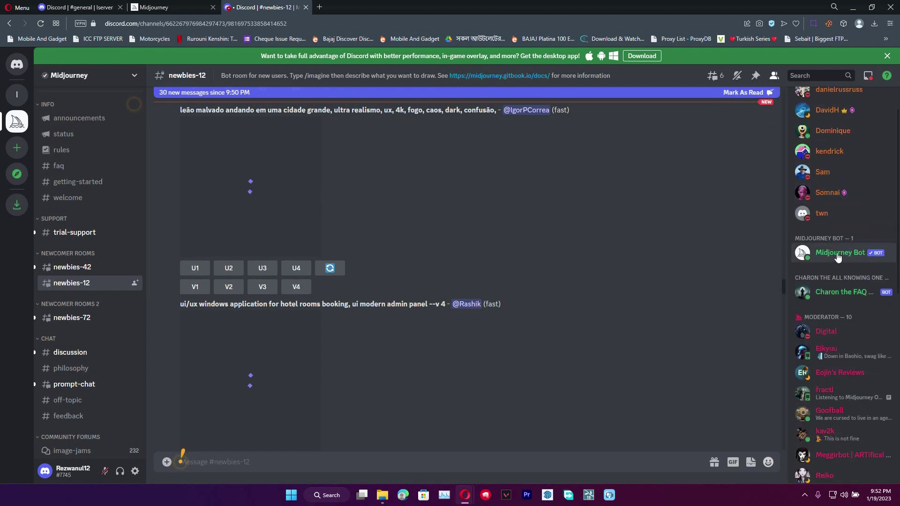
{"action": "left_click", "coordinate": [832, 253]}
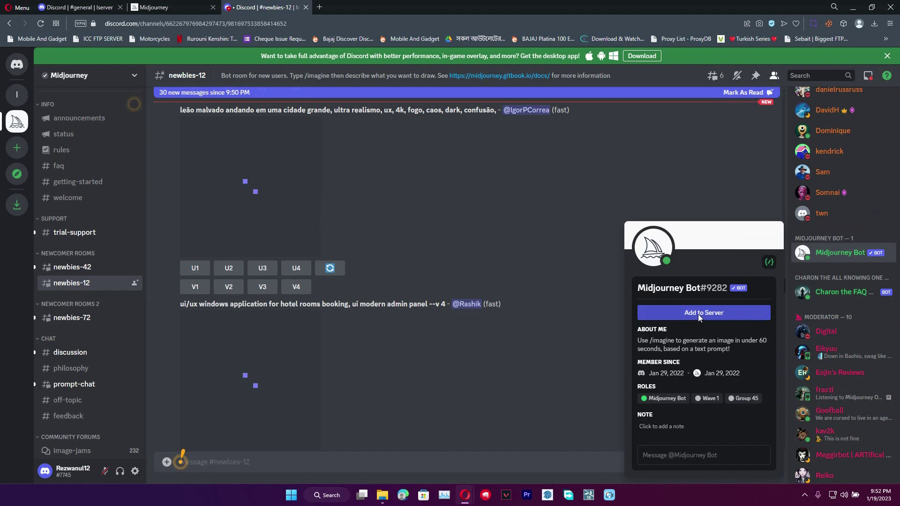
{"action": "left_click", "coordinate": [708, 273]}
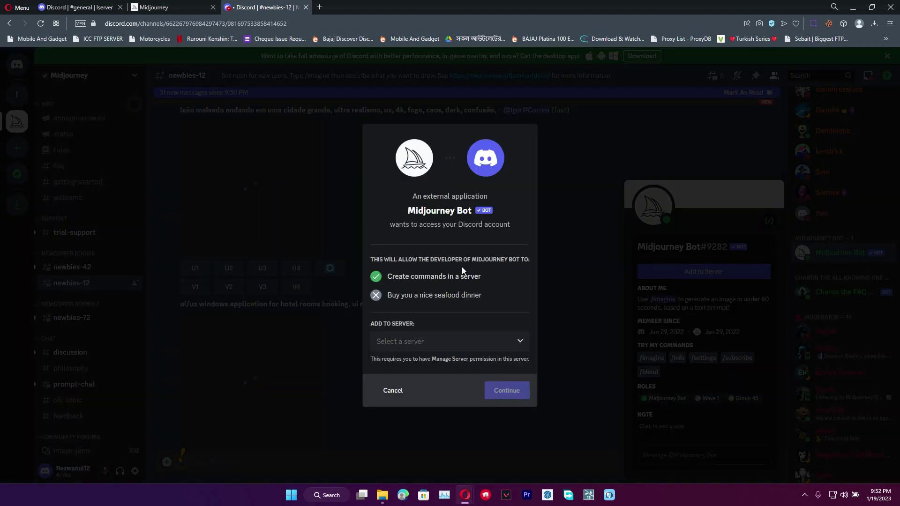
{"action": "left_click", "coordinate": [427, 343]}
{"action": "left_click", "coordinate": [410, 367]}
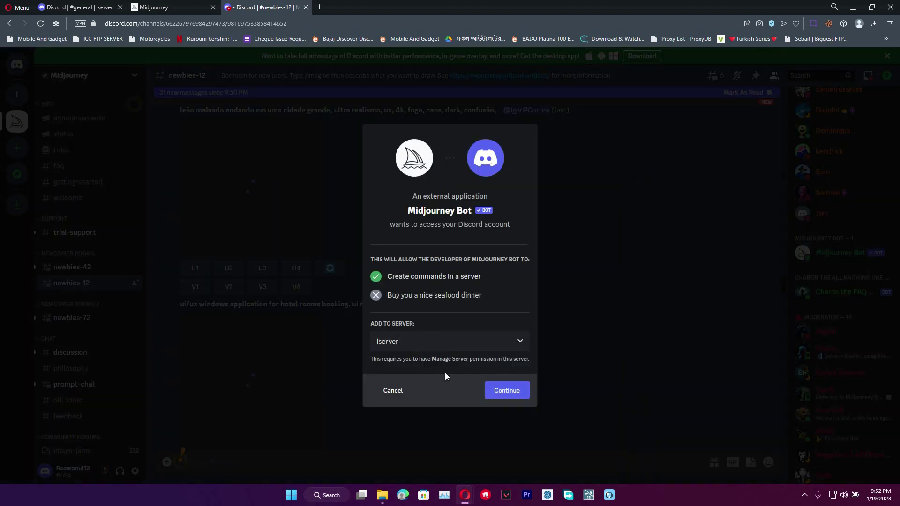
{"action": "left_click", "coordinate": [503, 396]}
{"action": "scroll", "coordinate": [410, 402], "scroll_direction": "down", "scroll_amount": 1}
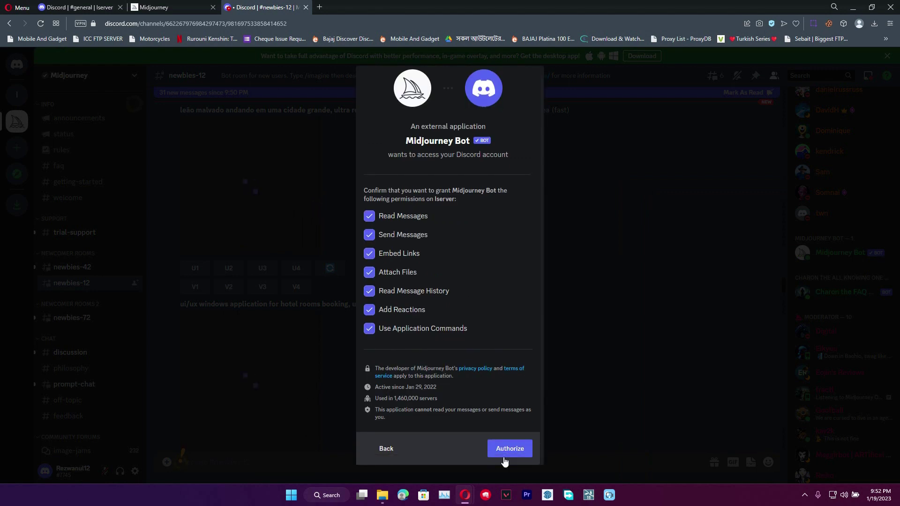
{"action": "left_click", "coordinate": [510, 448]}
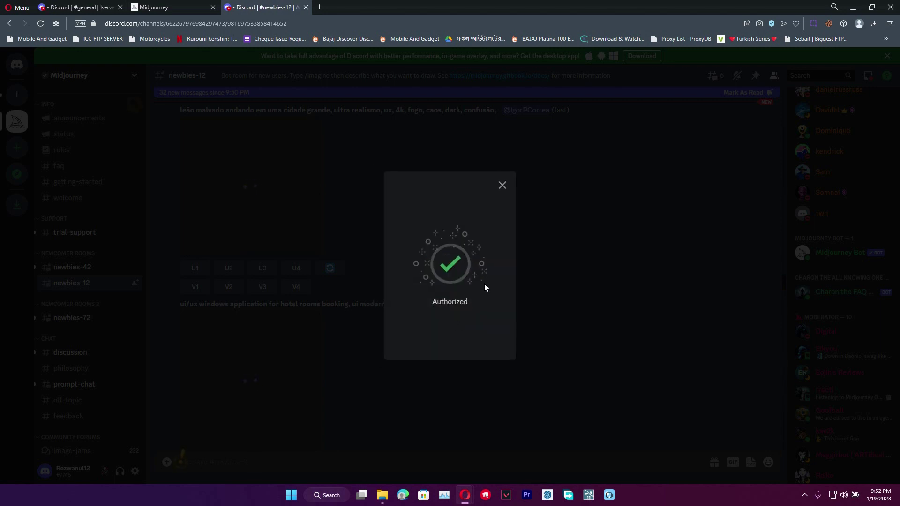
{"action": "left_click", "coordinate": [502, 184]}
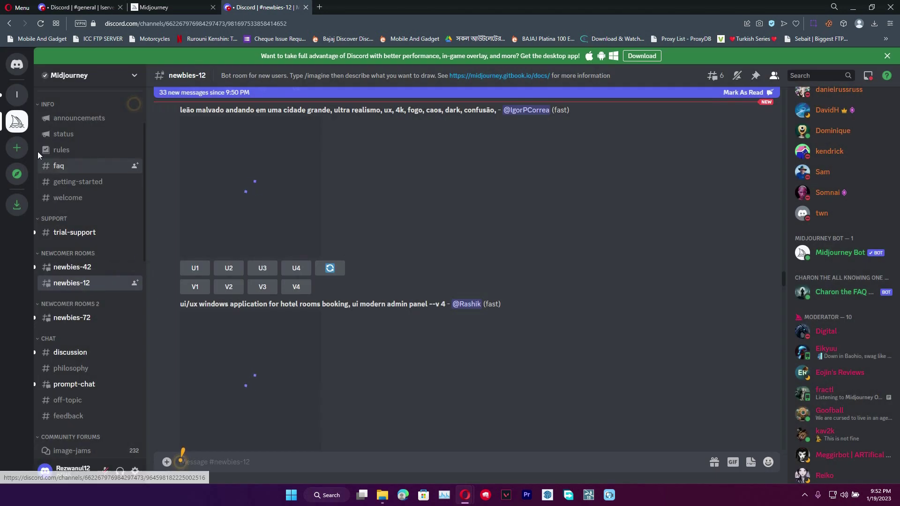
Go to Iserver's #general channel and dismiss the conversation tip
{"action": "left_click", "coordinate": [17, 95]}
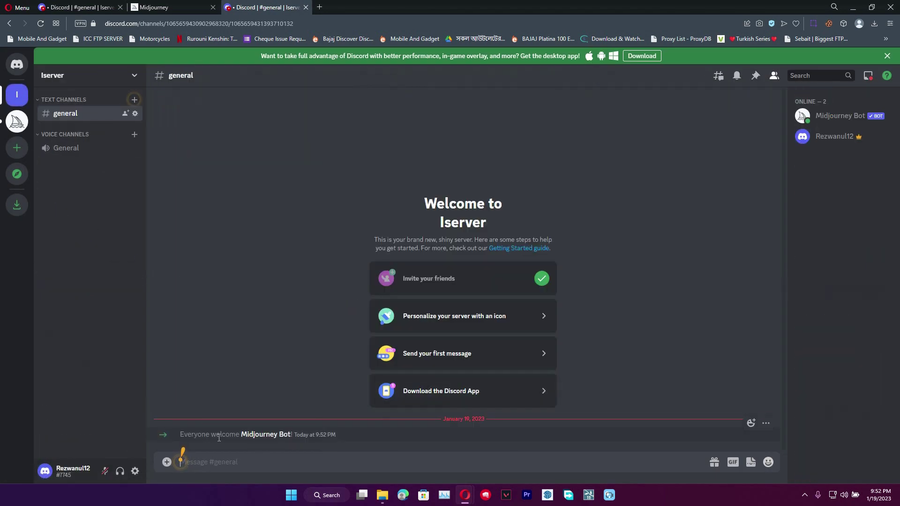
{"action": "left_click_drag", "start_coordinate": [219, 435], "coordinate": [328, 436]}
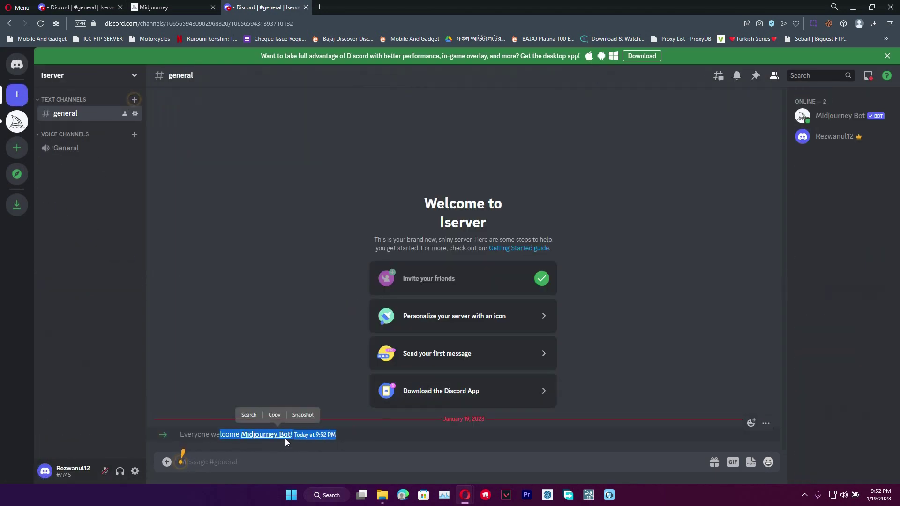
{"action": "left_click", "coordinate": [235, 464]}
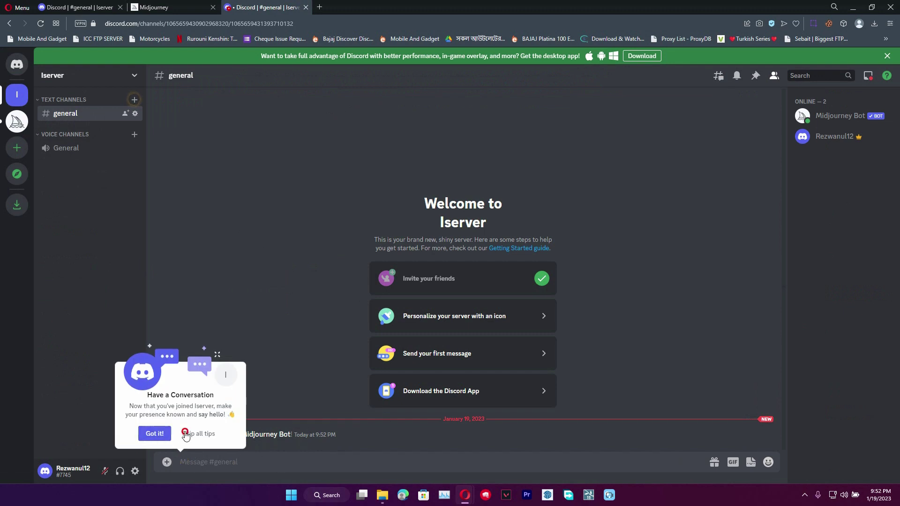
{"action": "left_click", "coordinate": [187, 434]}
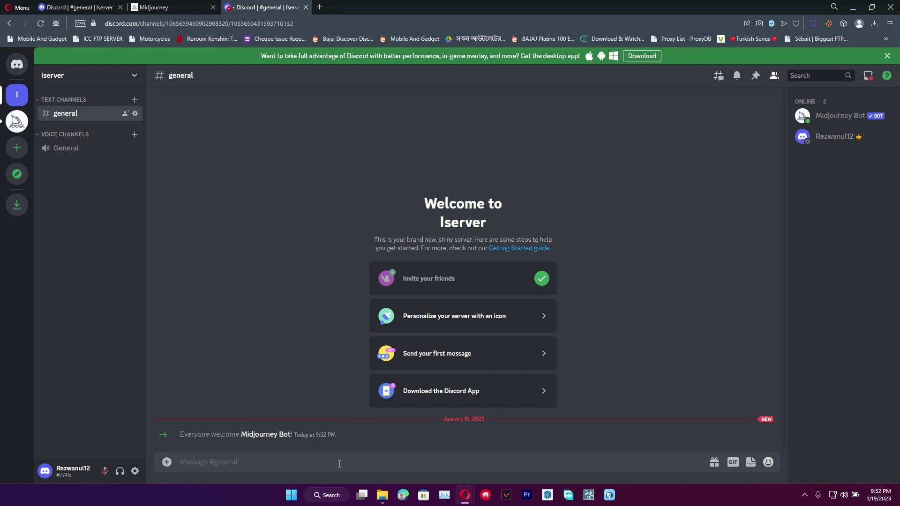
Send an /imagine prompt 'create futuristic architect building' to Midjourney Bot
{"action": "type", "text": "/"}
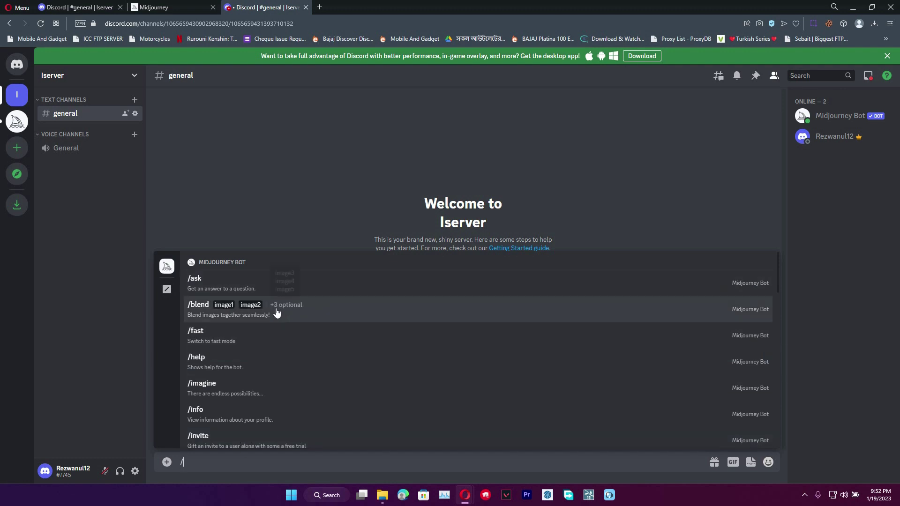
{"action": "scroll", "coordinate": [265, 379], "scroll_direction": "down", "scroll_amount": 2}
{"action": "left_click", "coordinate": [244, 300]}
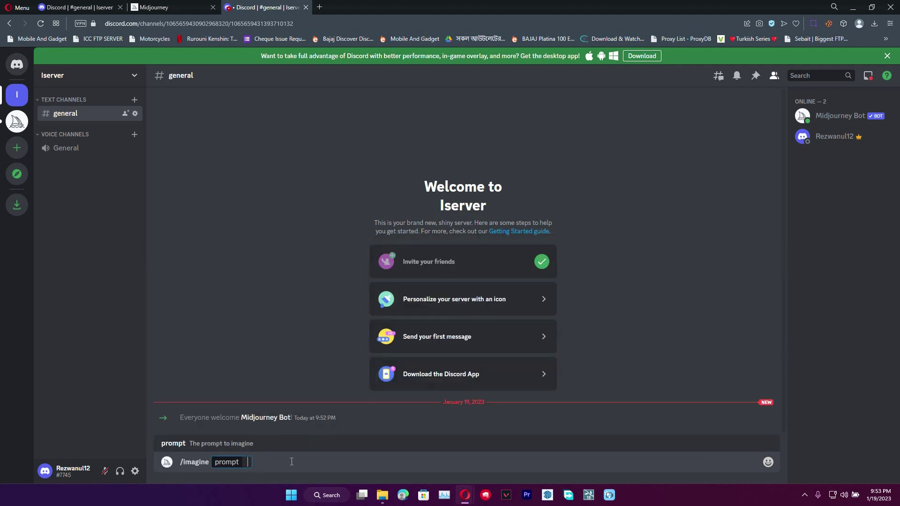
{"action": "type", "text": "reate  "}
{"action": "type", "text": "futuristic architect building"}
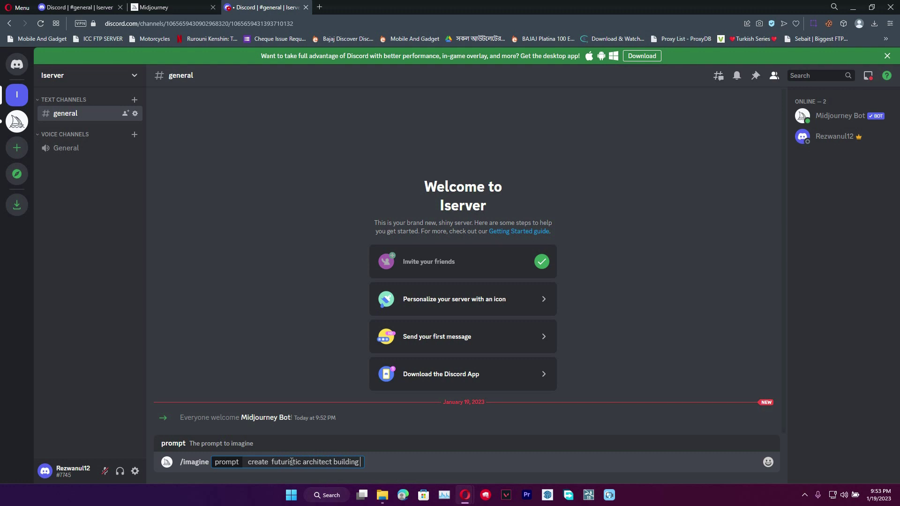
{"action": "key", "text": "Return"}
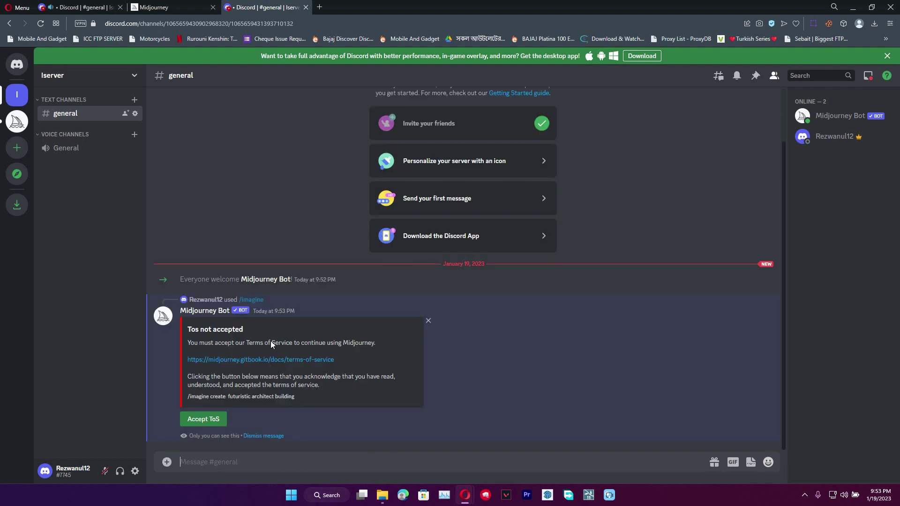
Accept the Midjourney Terms of Service
{"action": "left_click", "coordinate": [216, 425]}
{"action": "left_click", "coordinate": [194, 414]}
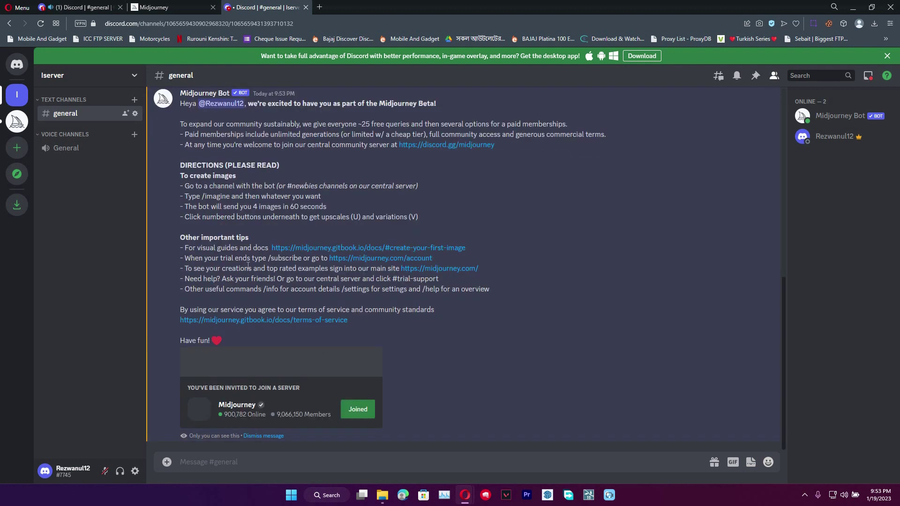
{"action": "scroll", "coordinate": [237, 214], "scroll_direction": "up", "scroll_amount": 3}
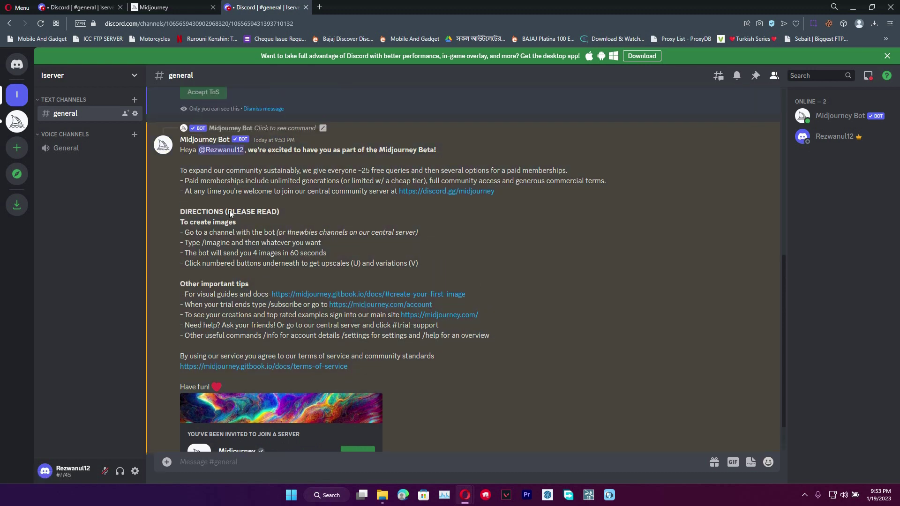
{"action": "scroll", "coordinate": [316, 228], "scroll_direction": "down", "scroll_amount": 3}
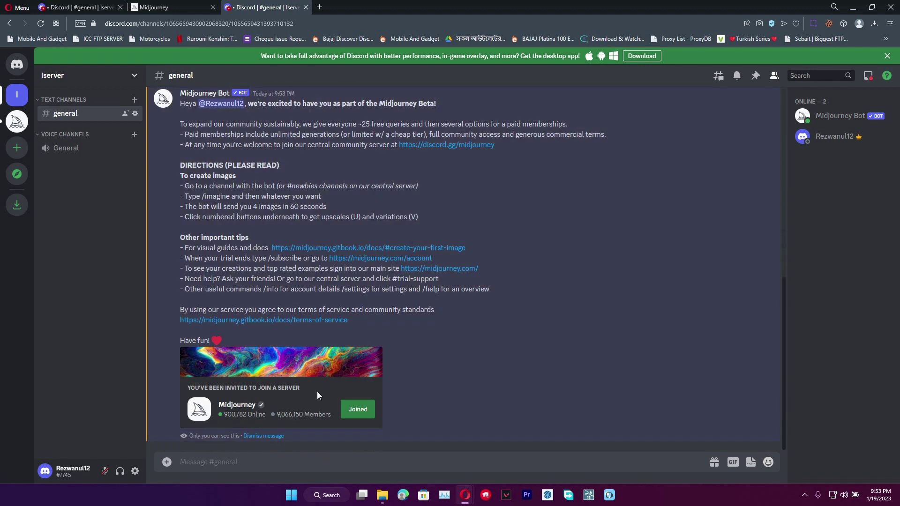
Start a new /imagine prompt for a realistic futuristic architectural city with beautiful landscape
{"action": "type", "text": "?"}
{"action": "key", "text": "BackSpace"}
{"action": "type", "text": "/"}
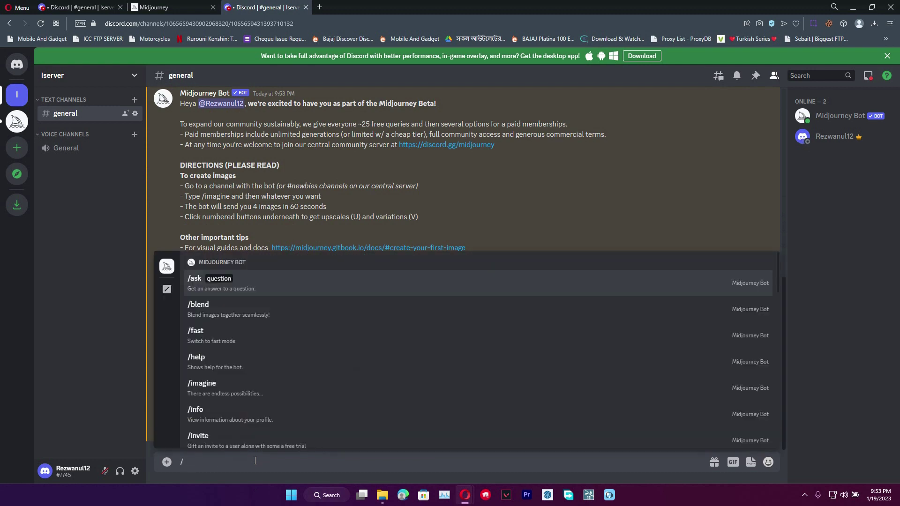
{"action": "type", "text": "ima"}
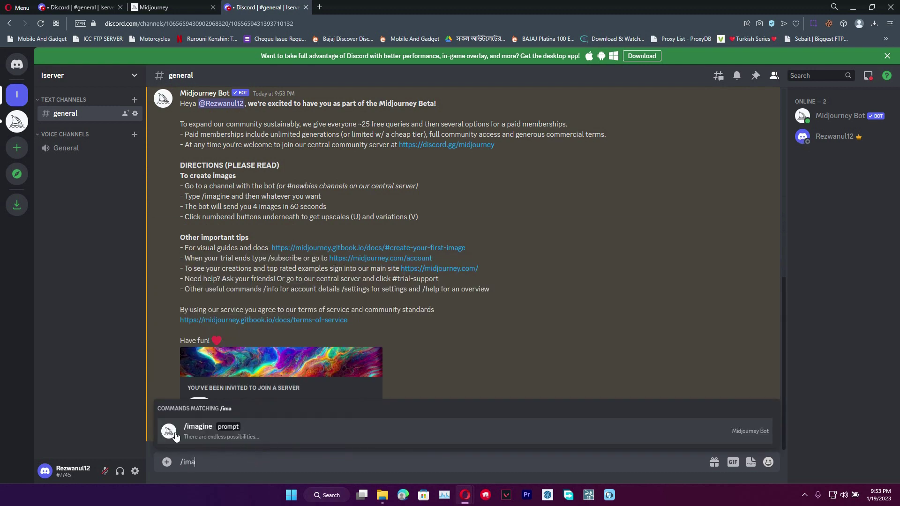
{"action": "left_click", "coordinate": [204, 436]}
{"action": "type", "text": "create a real"}
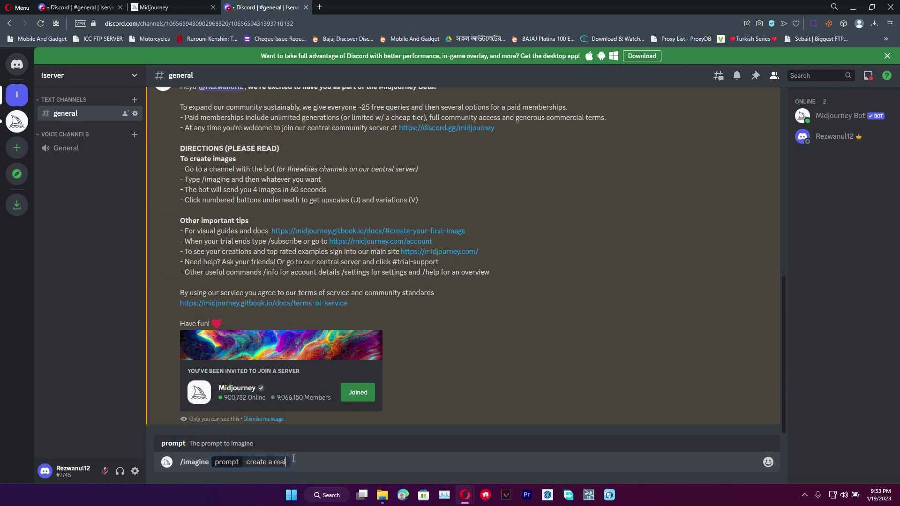
{"action": "type", "text": "stic "}
{"action": "type", "text": "futuristic archit"}
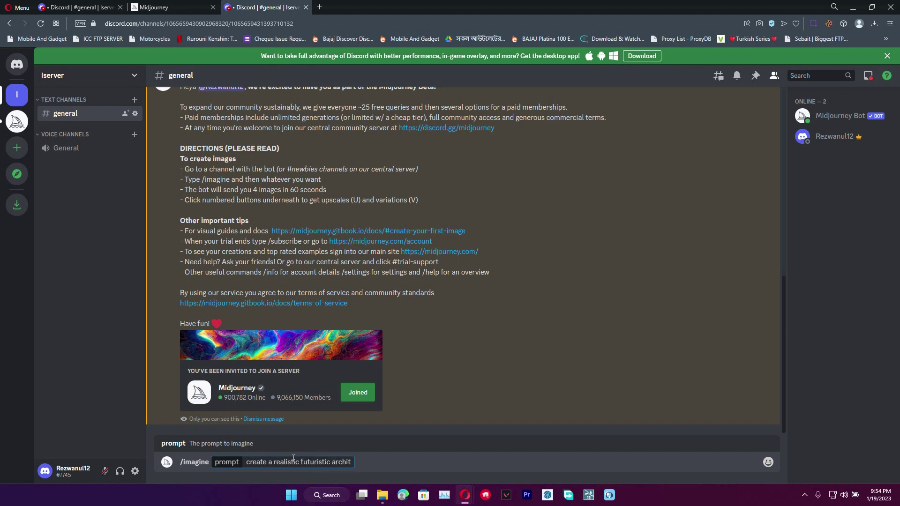
{"action": "type", "text": "ctural ci"}
{"action": "type", "text": "ty with"}
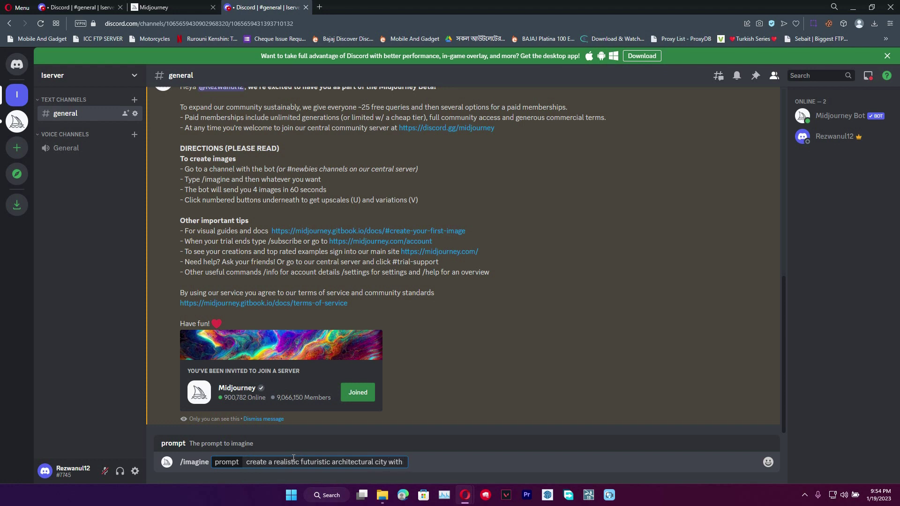
{"action": "type", "text": " beautifu"}
{"action": "type", "text": " landscape"}
Send the futuristic city prompt and preview the resulting four-image grid
{"action": "key", "text": "Return"}
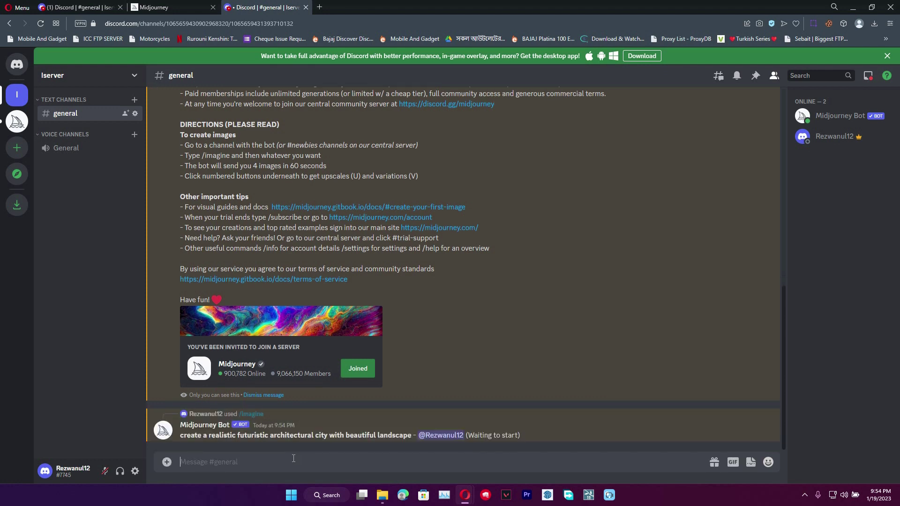
{"action": "mouse_move", "coordinate": [465, 330]}
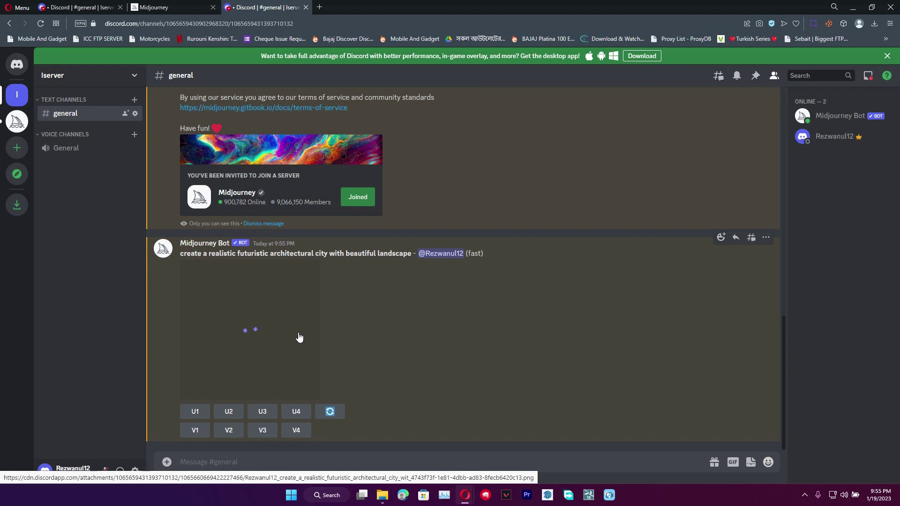
{"action": "left_click", "coordinate": [300, 338]}
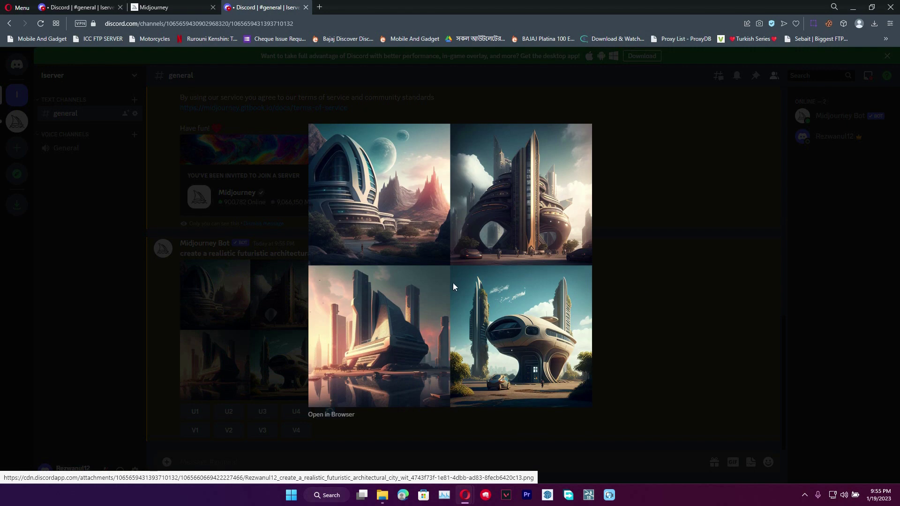
{"action": "left_click", "coordinate": [847, 230]}
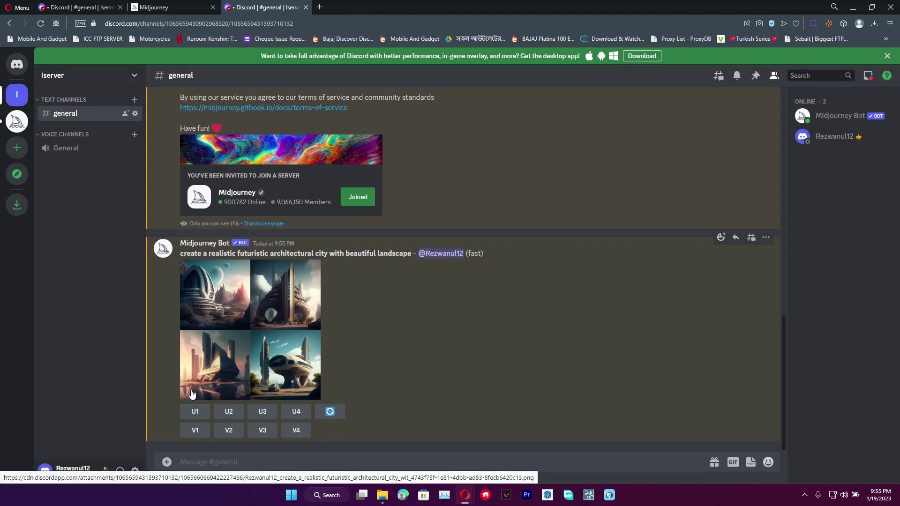
Upscale image 3 (U3), view it in the browser, then request variations of image 2 (V2)
{"action": "left_click", "coordinate": [262, 412]}
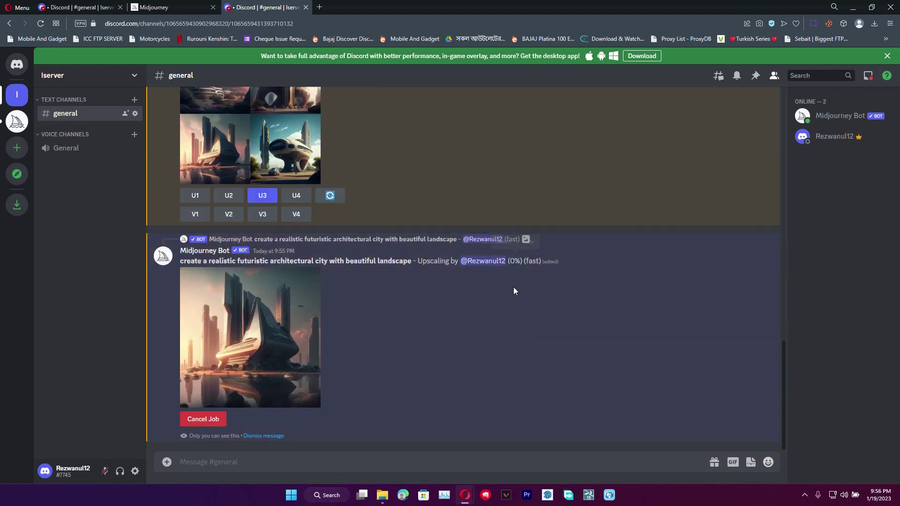
{"action": "left_click", "coordinate": [258, 334]}
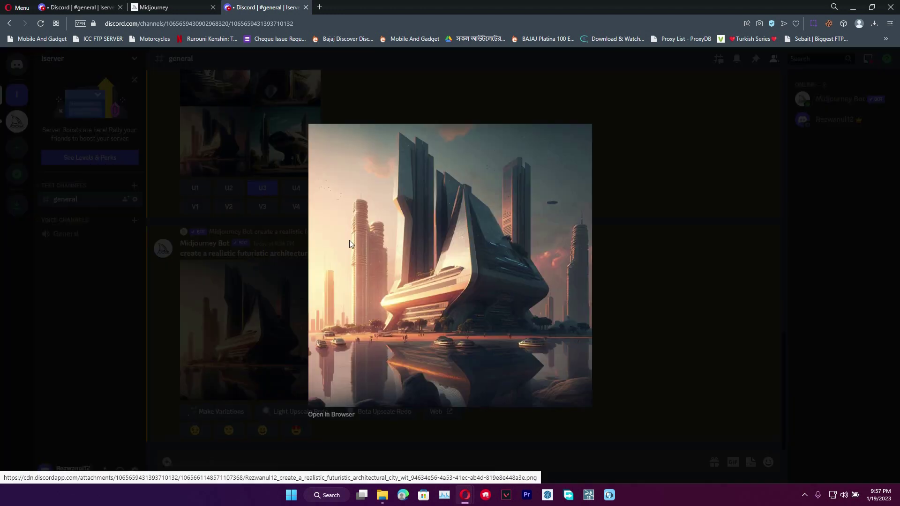
{"action": "left_click", "coordinate": [435, 360]}
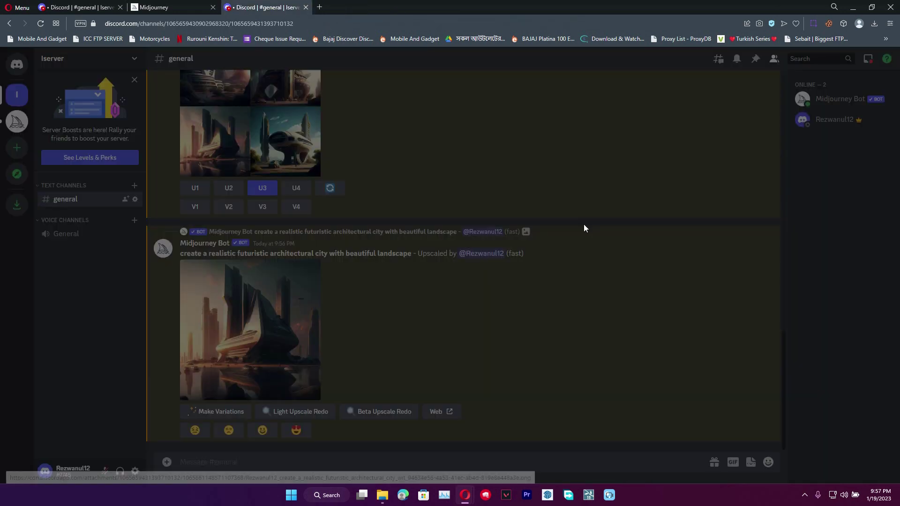
{"action": "left_click", "coordinate": [398, 7]}
{"action": "scroll", "coordinate": [219, 214], "scroll_direction": "up", "scroll_amount": 2}
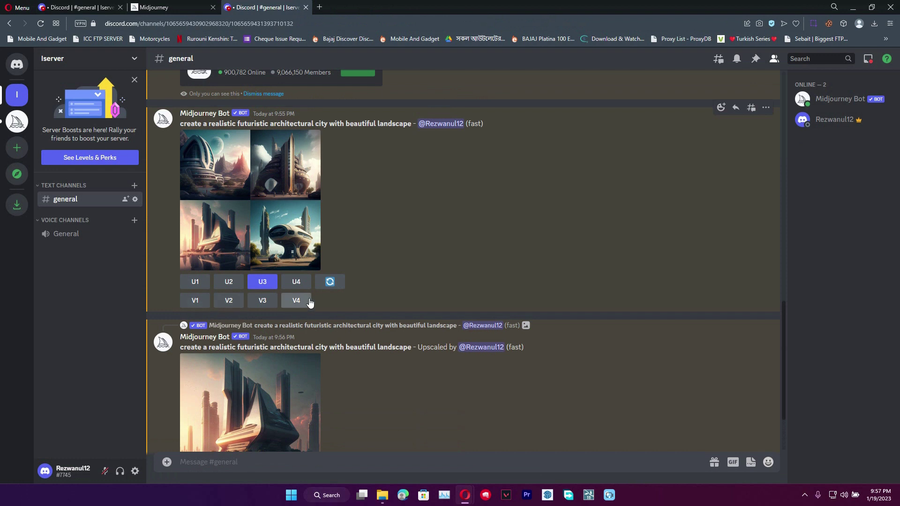
{"action": "left_click", "coordinate": [228, 300]}
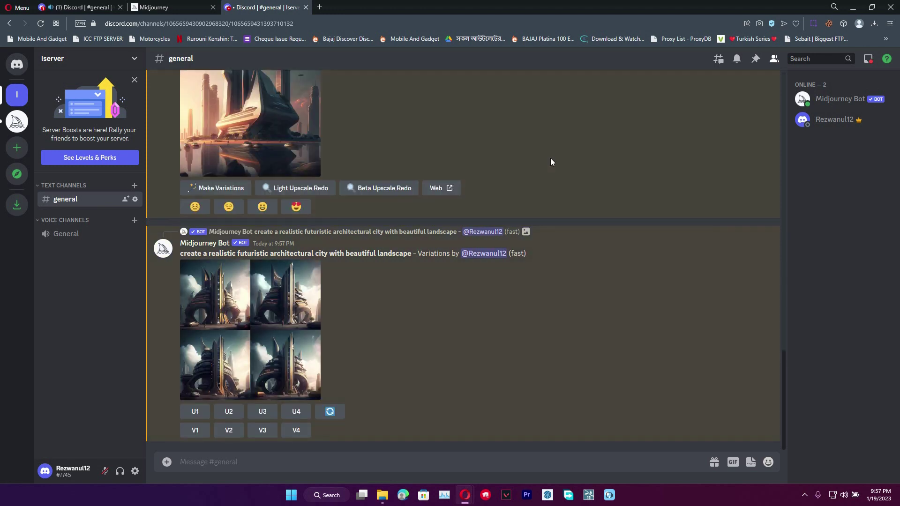
Preview the variations grid, then reroll the original city prompt and preview the new grid
{"action": "left_click", "coordinate": [226, 353]}
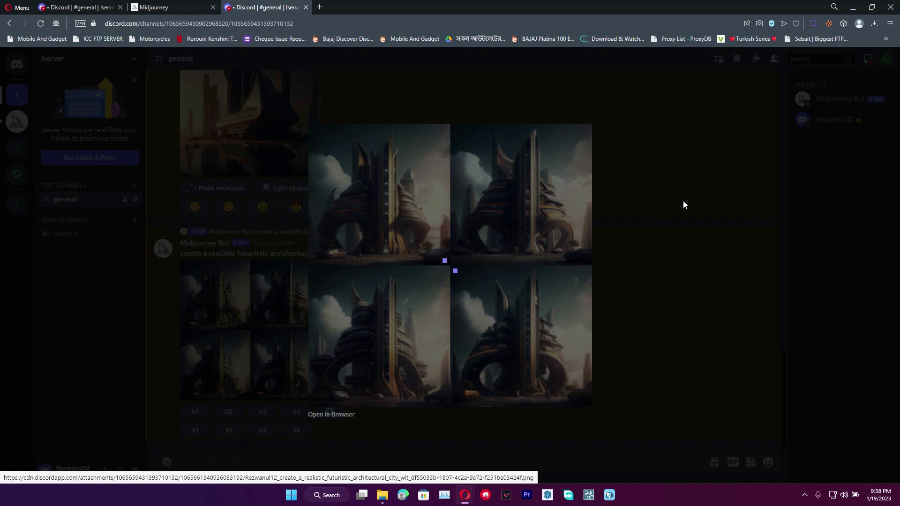
{"action": "left_click", "coordinate": [592, 346]}
{"action": "scroll", "coordinate": [265, 336], "scroll_direction": "up", "scroll_amount": 2}
{"action": "scroll", "coordinate": [288, 261], "scroll_direction": "up", "scroll_amount": 5}
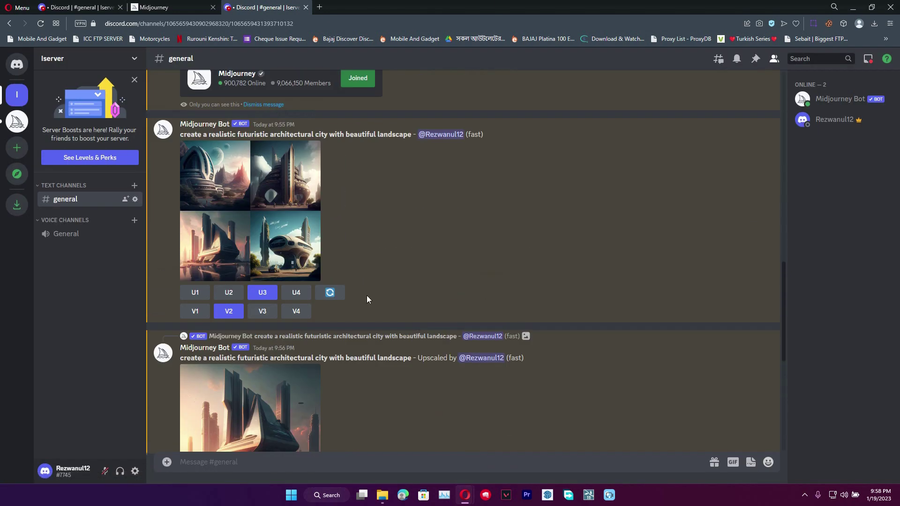
{"action": "left_click", "coordinate": [329, 293]}
{"action": "scroll", "coordinate": [431, 280], "scroll_direction": "down", "scroll_amount": 2}
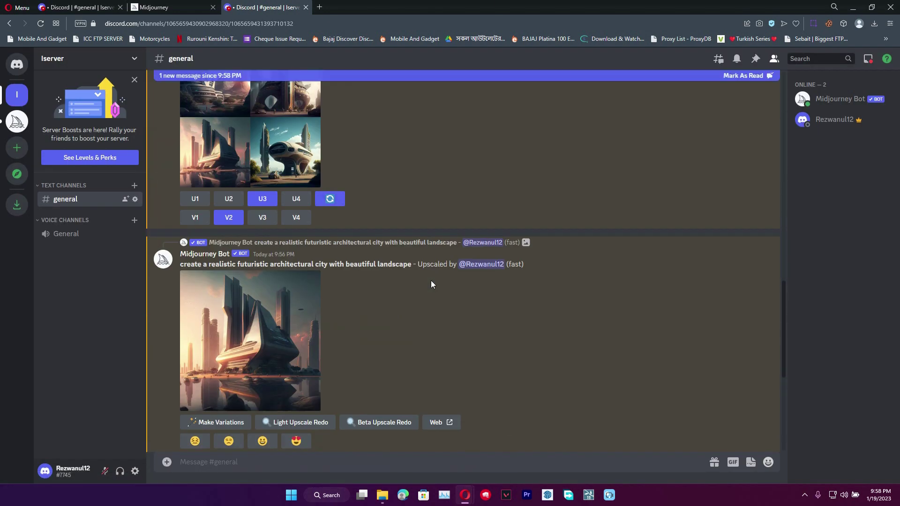
{"action": "scroll", "coordinate": [436, 354], "scroll_direction": "down", "scroll_amount": 5}
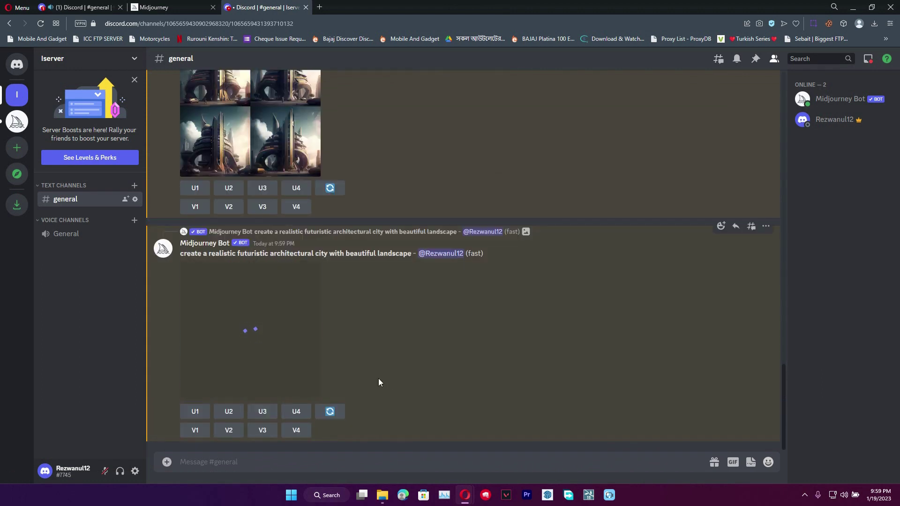
{"action": "left_click", "coordinate": [251, 337]}
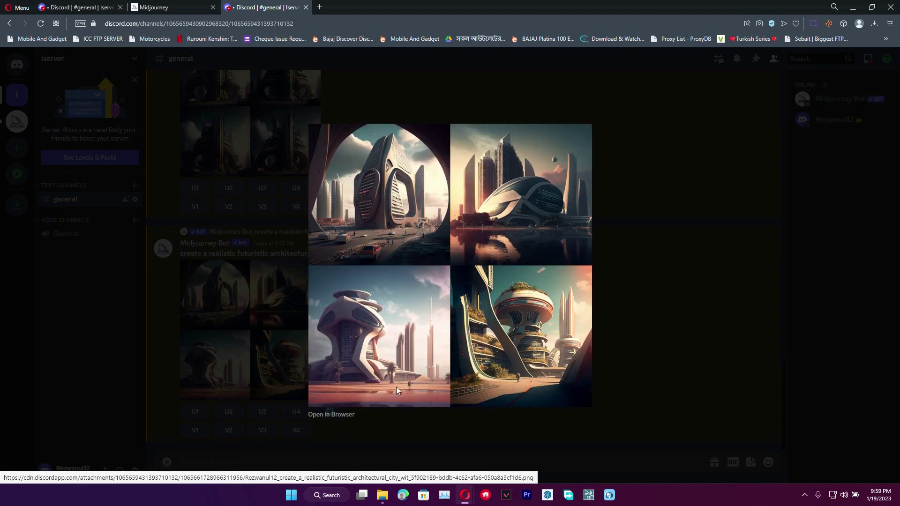
{"action": "key", "text": "Escape"}
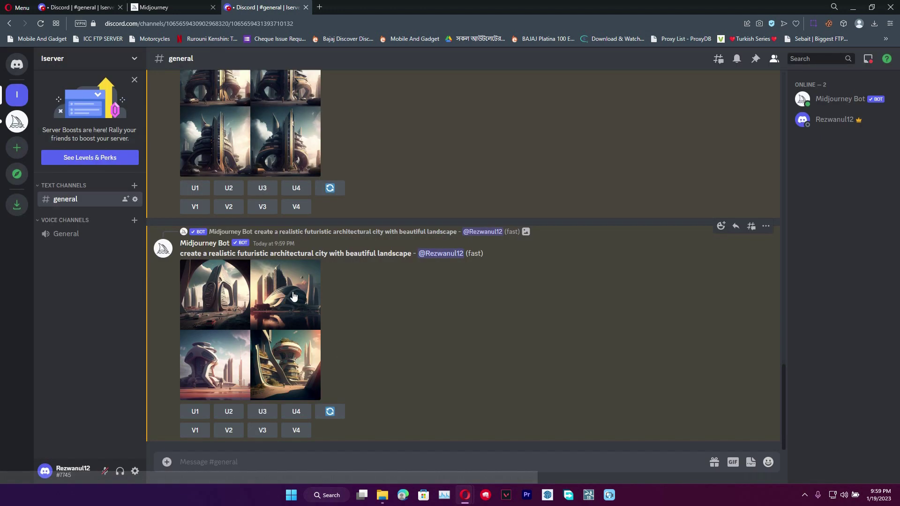